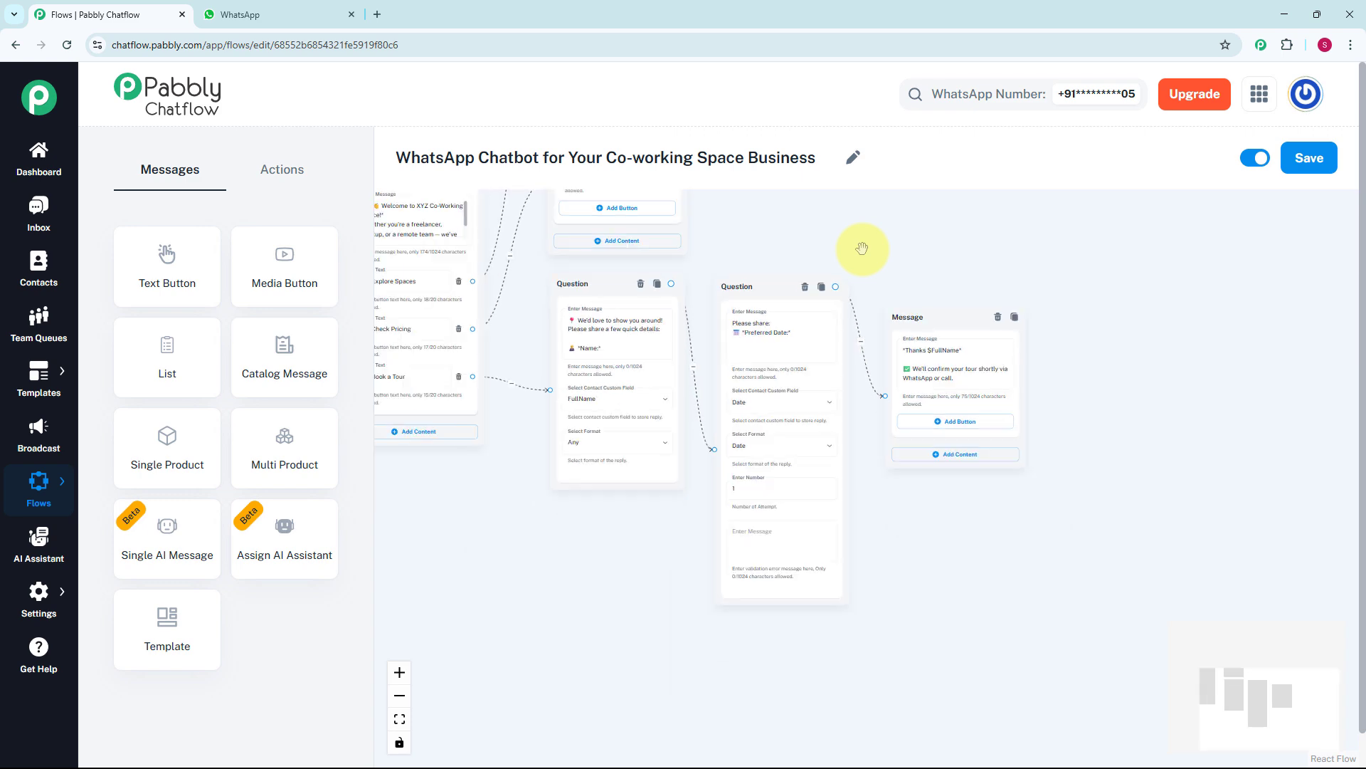
Examine the finished co-working space chatbot flow, including its welcome, workspace, pricing and tour booking branches
left_click_drag(862, 250, 951, 448)
scroll(852, 349, "up", 1)
left_click_drag(840, 301, 868, 378)
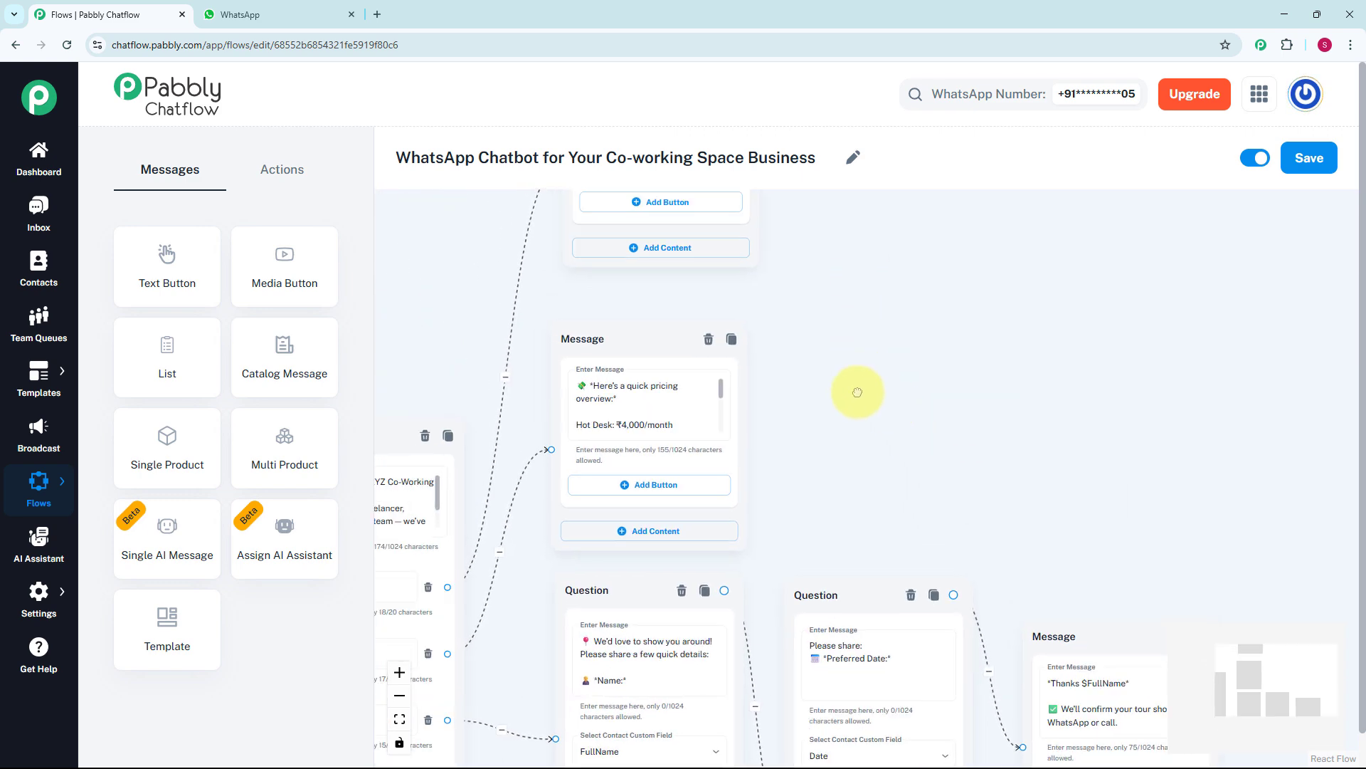
left_click_drag(847, 310, 861, 482)
scroll(854, 431, "down", 5)
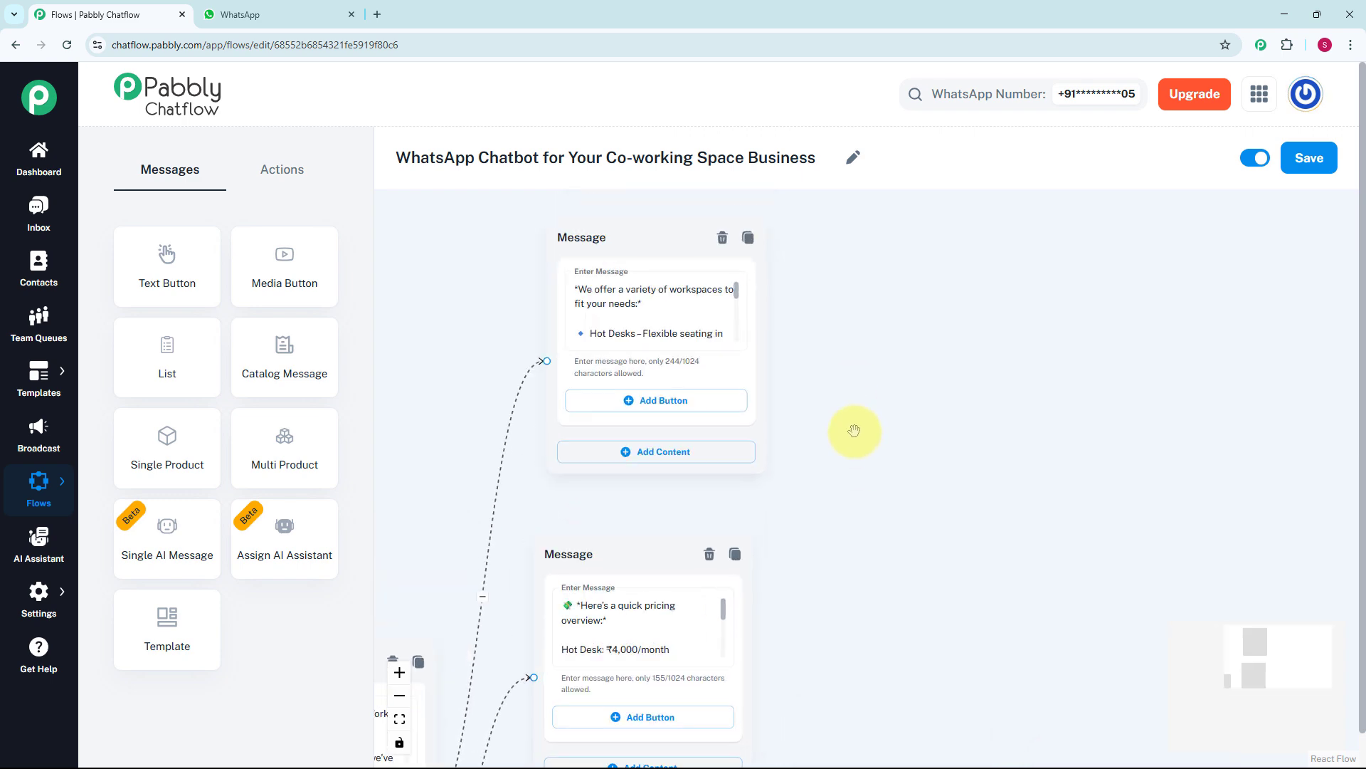
left_click_drag(851, 427, 895, 338)
scroll(936, 391, "up", 4)
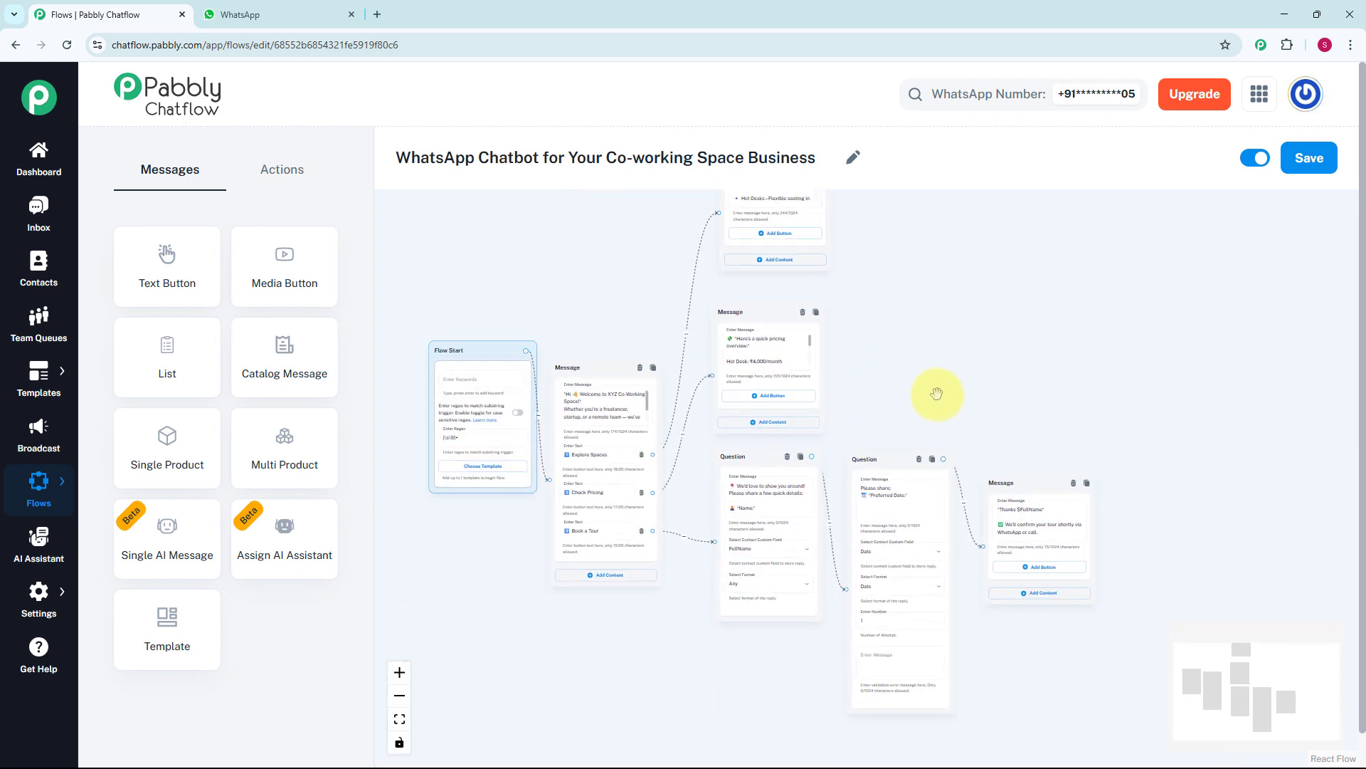
Switch to WhatsApp and test the chatbot's Explore Spaces, Check Pricing and Book a Tour options, answering User and 12/07/2025, and review the conversation
key("ctrl+Tab")
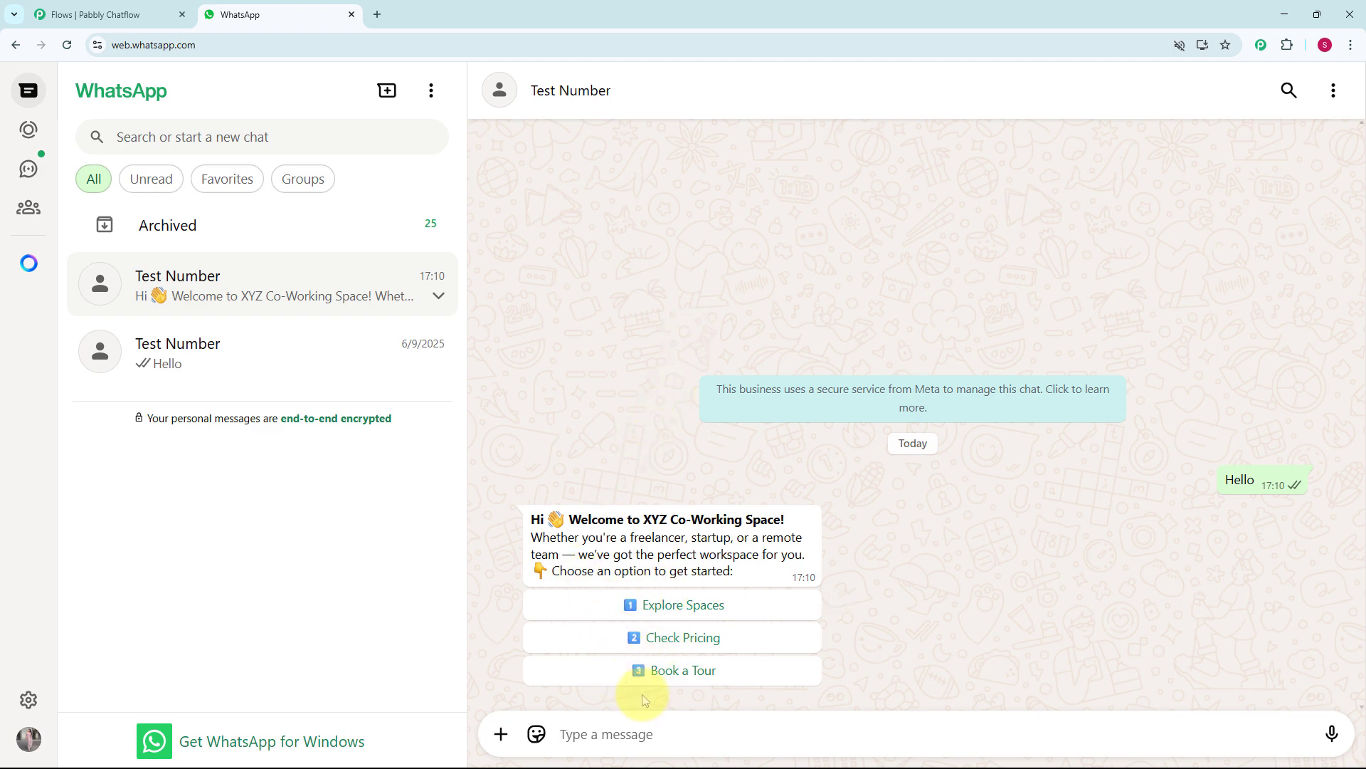
left_click(661, 613)
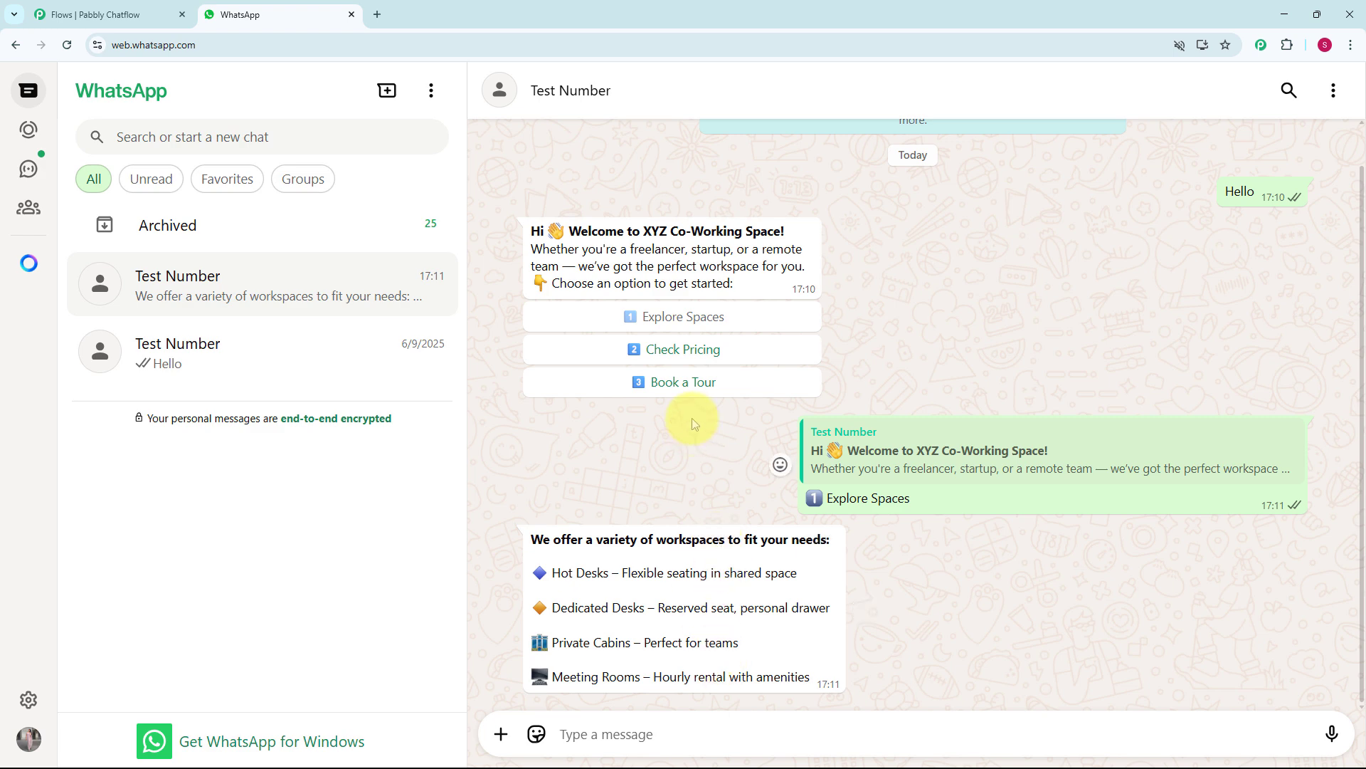
left_click(672, 362)
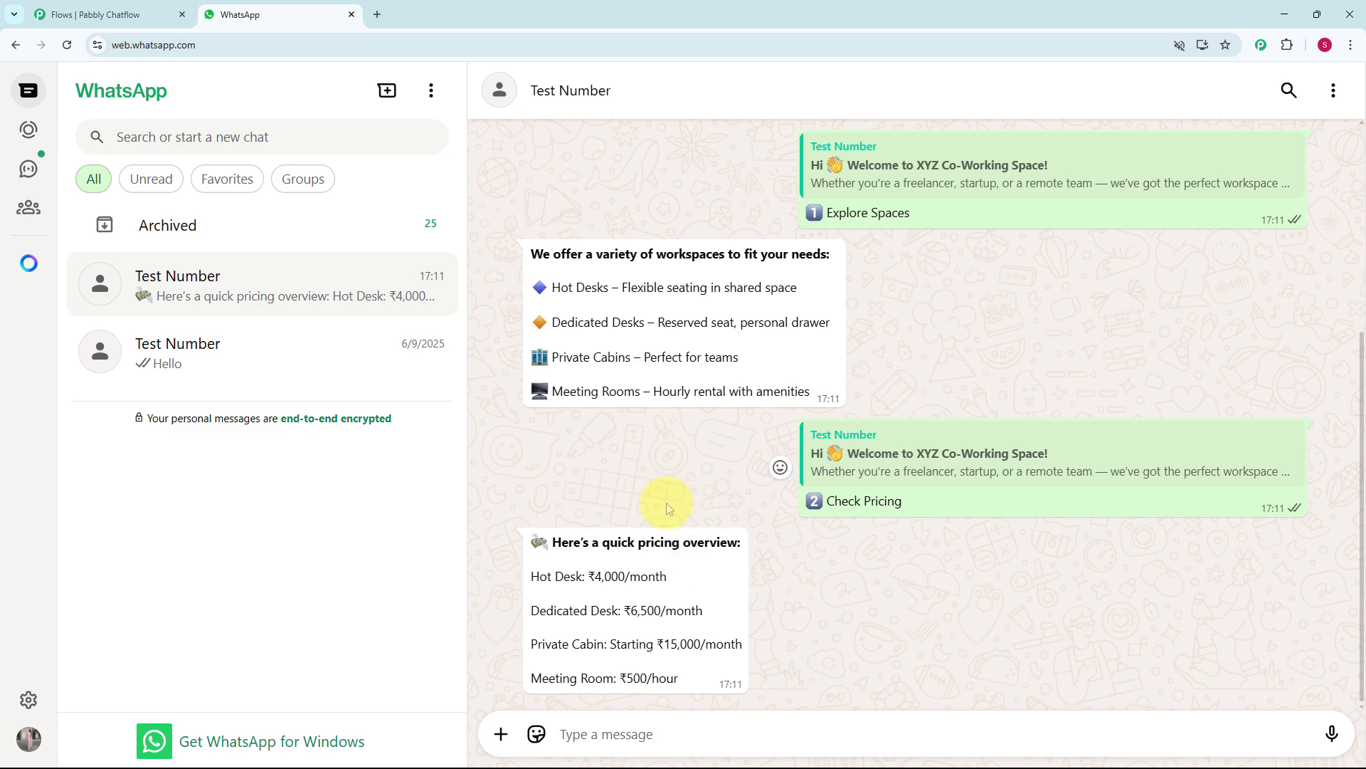
scroll(667, 503, "up", 5)
left_click(685, 430)
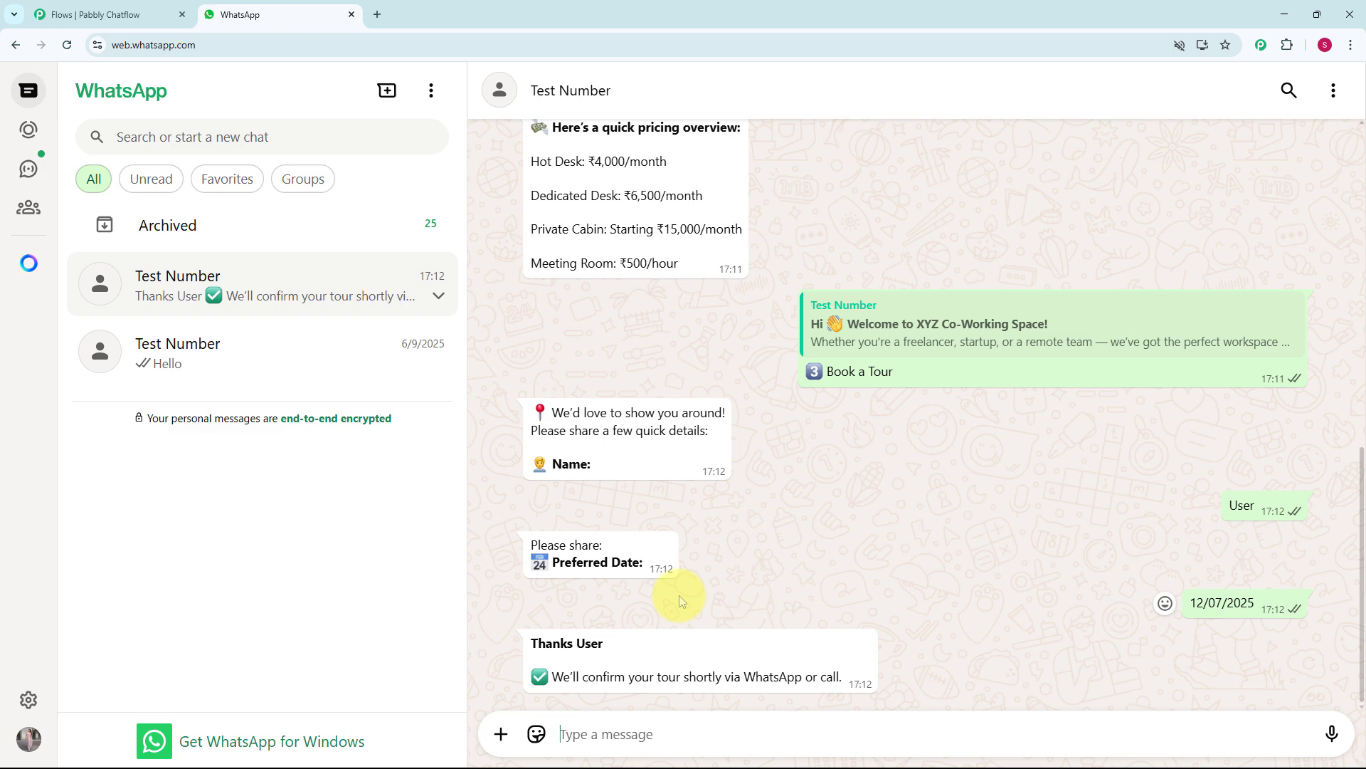
scroll(679, 595, "up", 4)
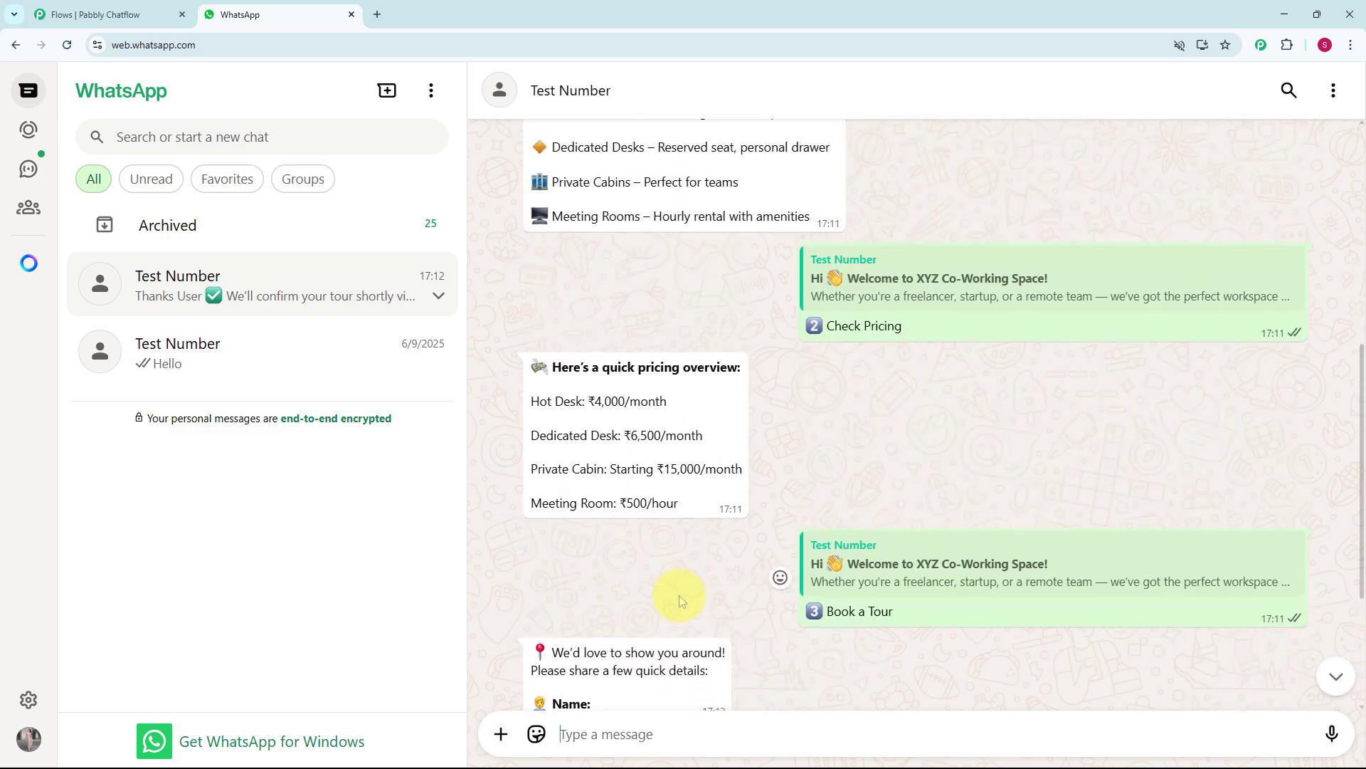
scroll(679, 595, "up", 1)
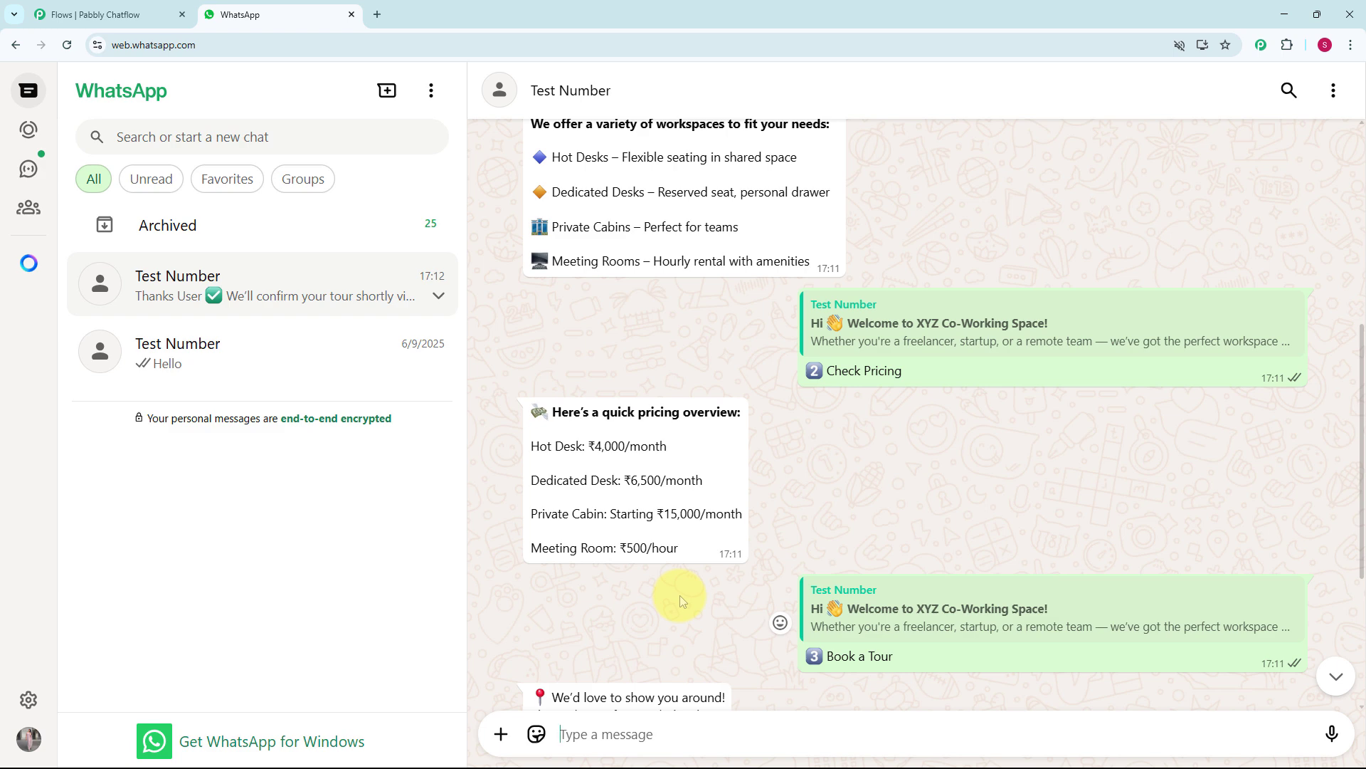
scroll(680, 595, "up", 3)
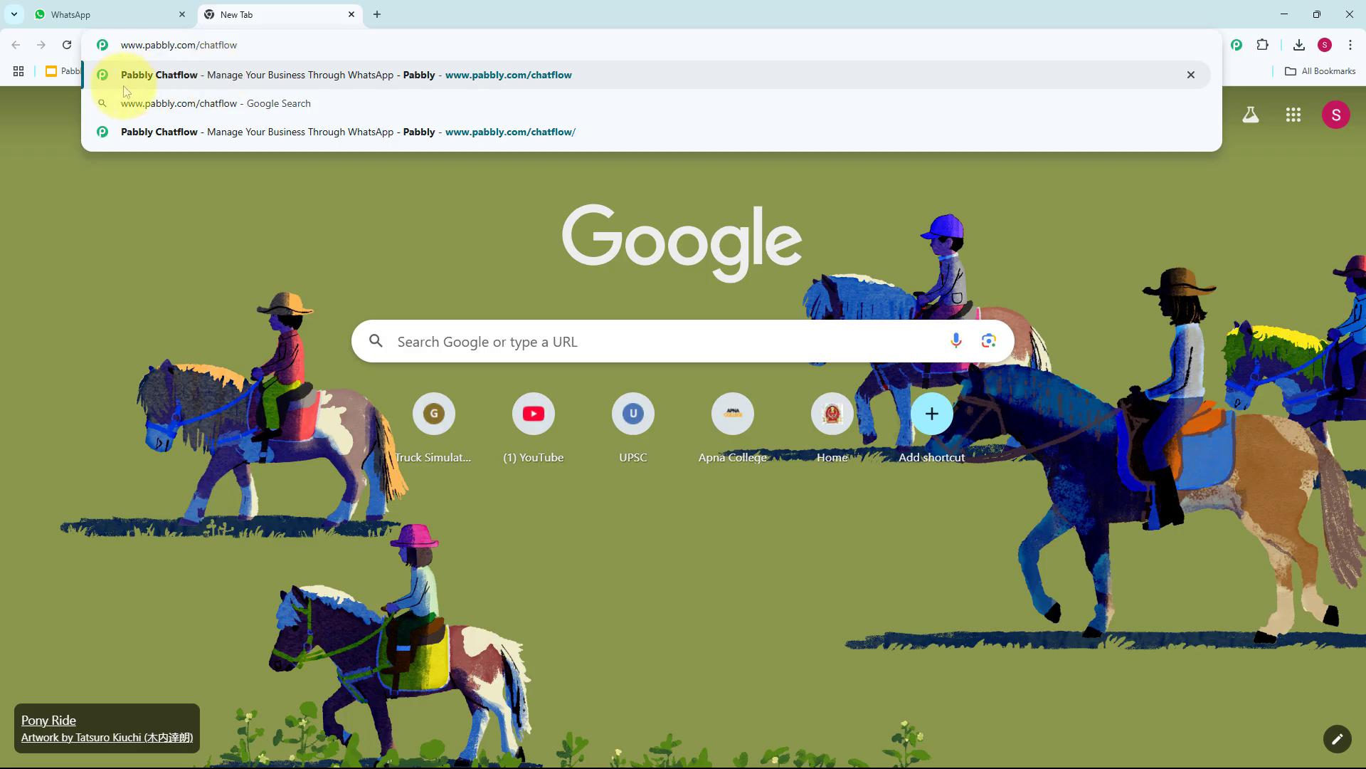
left_click(200, 64)
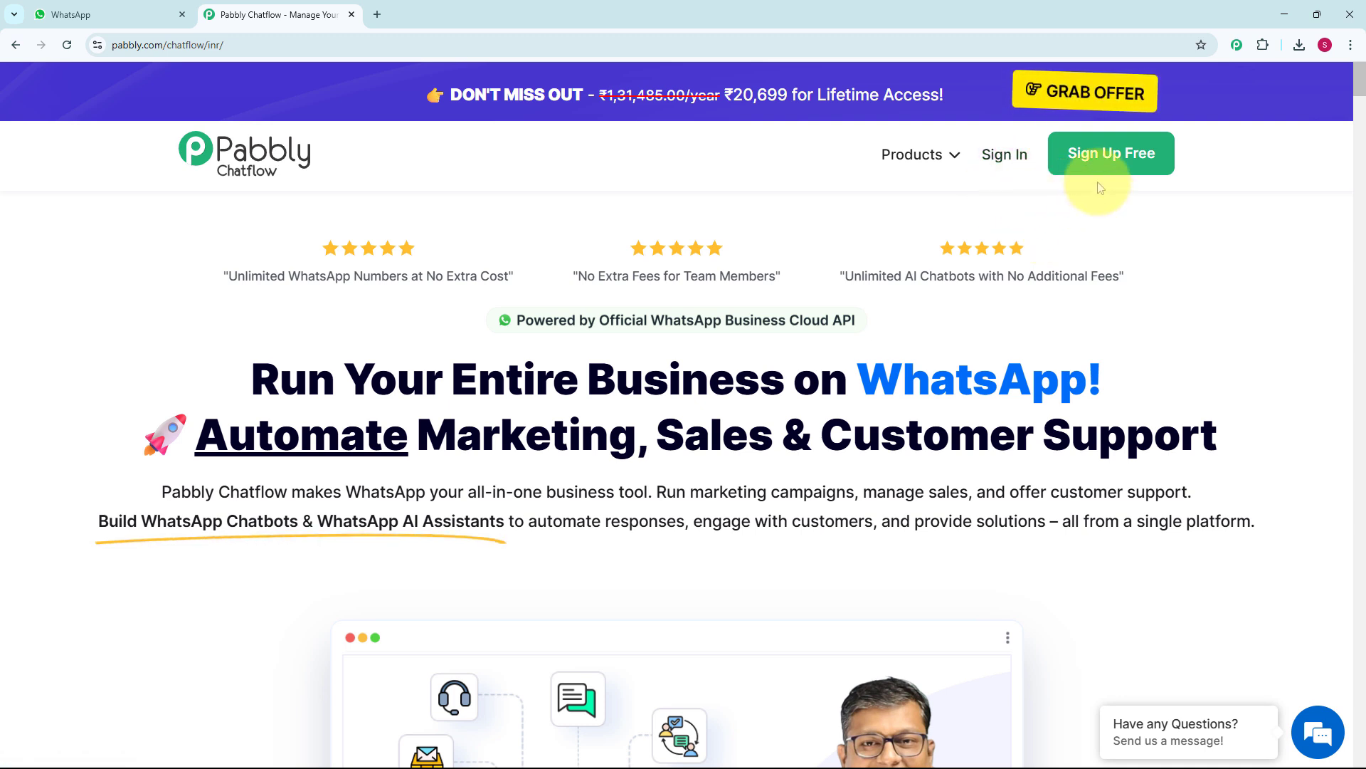
left_click(1004, 155)
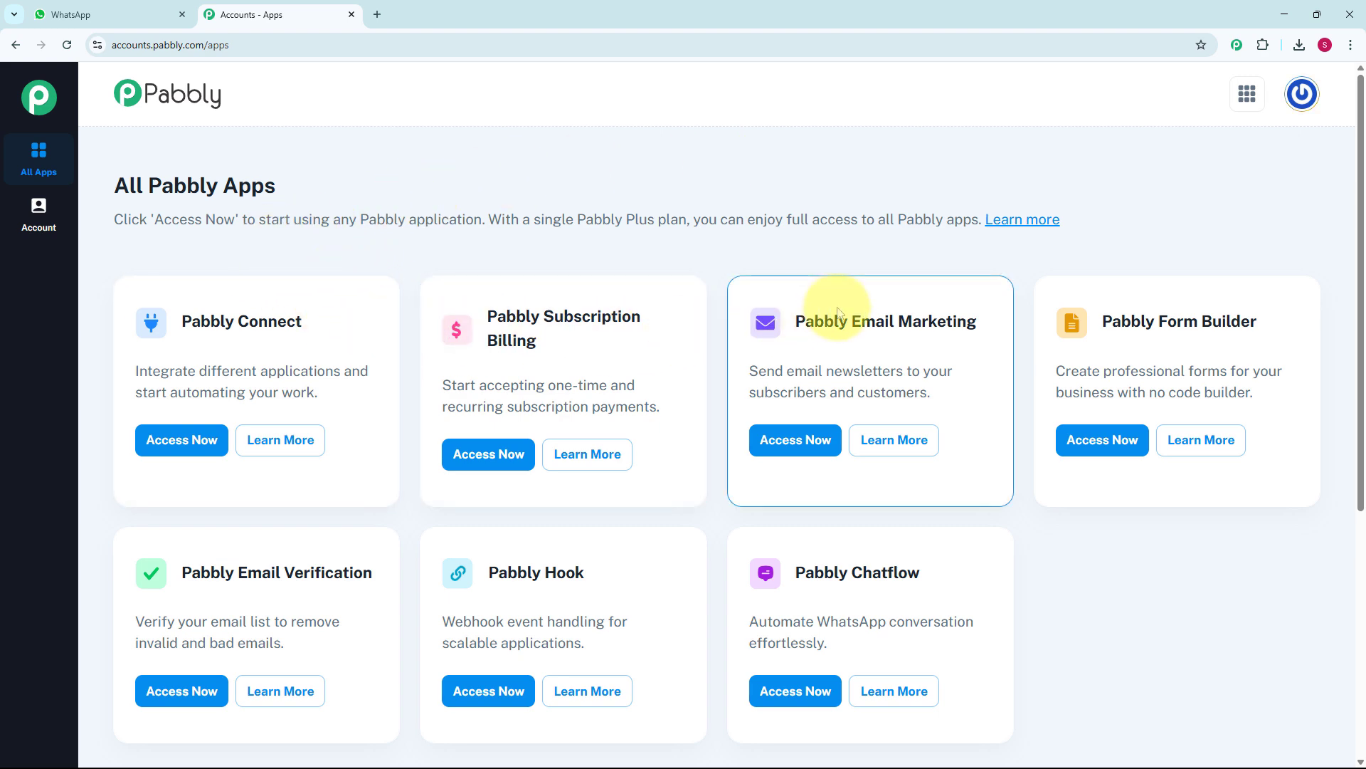
scroll(838, 313, "down", 2)
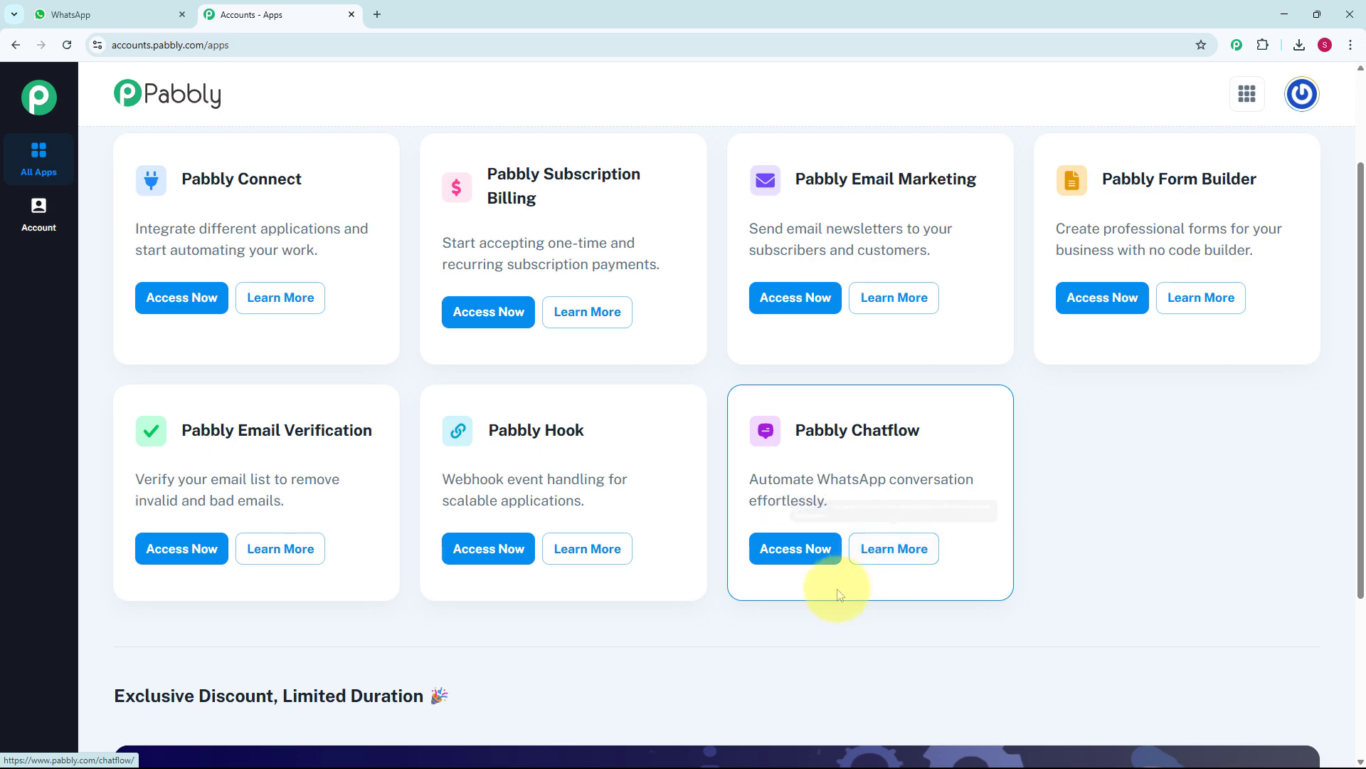
left_click(805, 560)
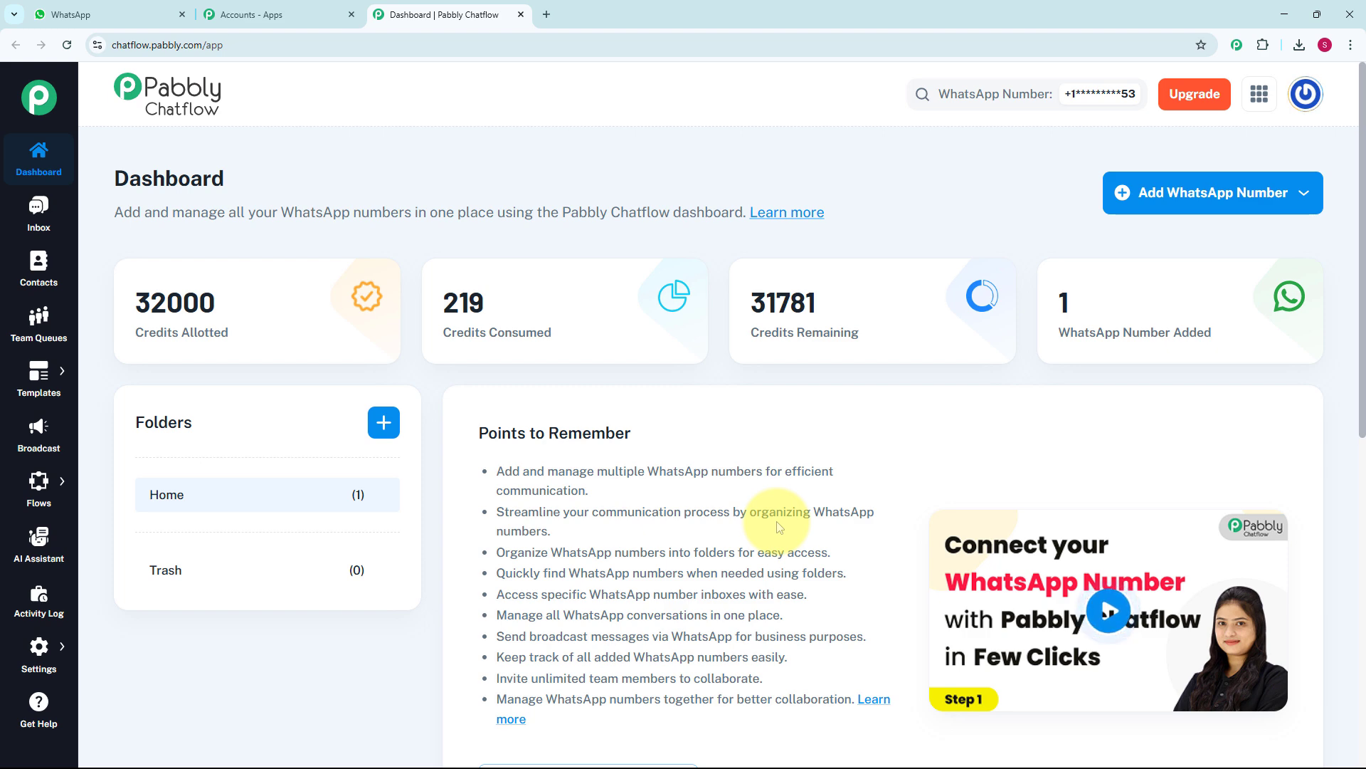
Look over the dashboard's connected WhatsApp numbers, the options for adding a number and the main navigation sections
scroll(786, 528, "down", 1)
scroll(786, 527, "down", 8)
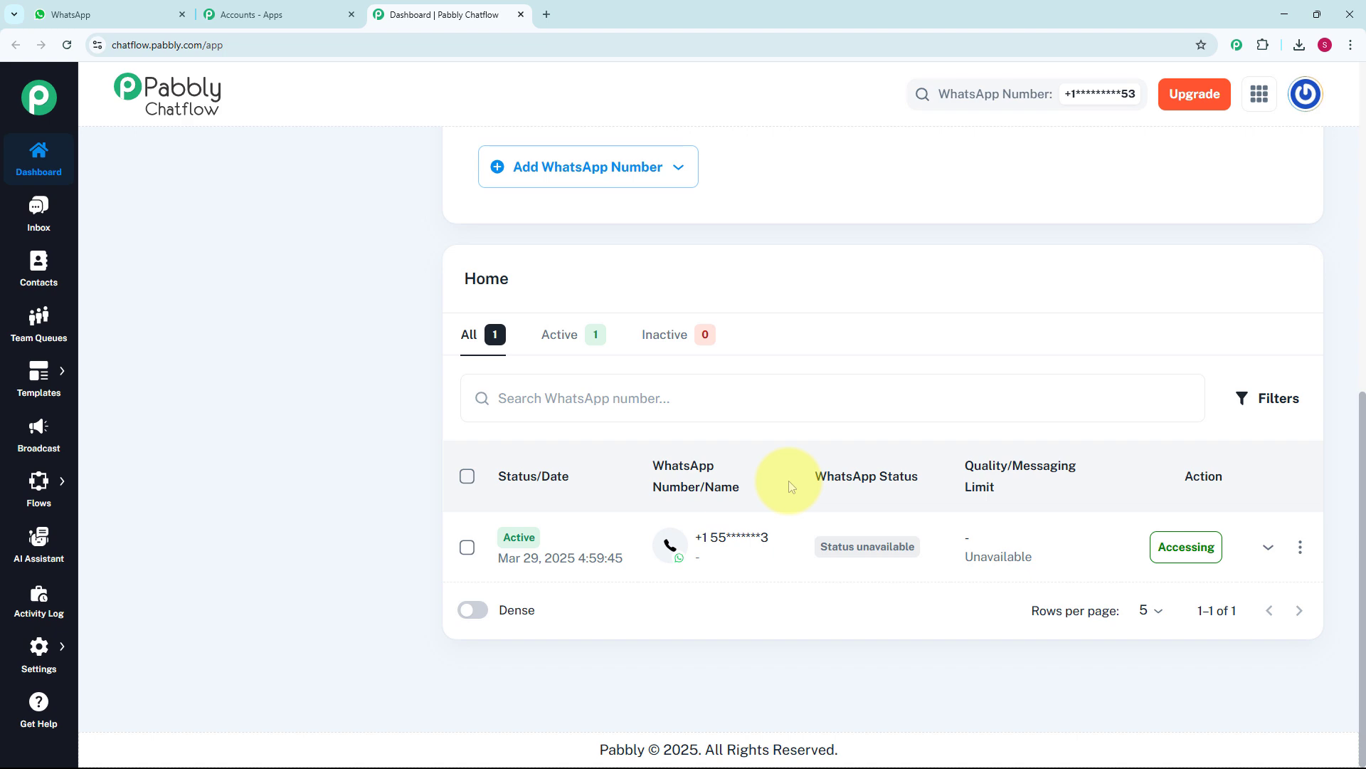
scroll(788, 480, "up", 10)
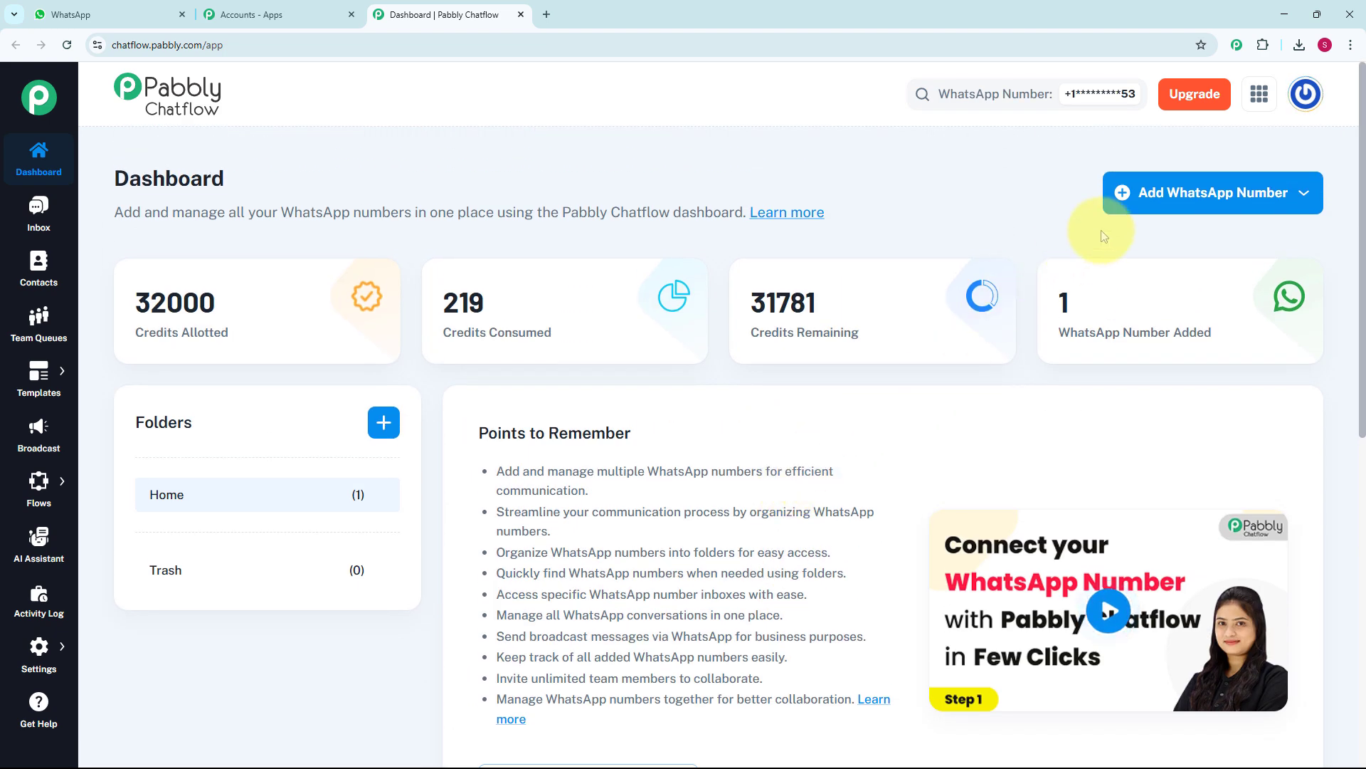
left_click(1222, 204)
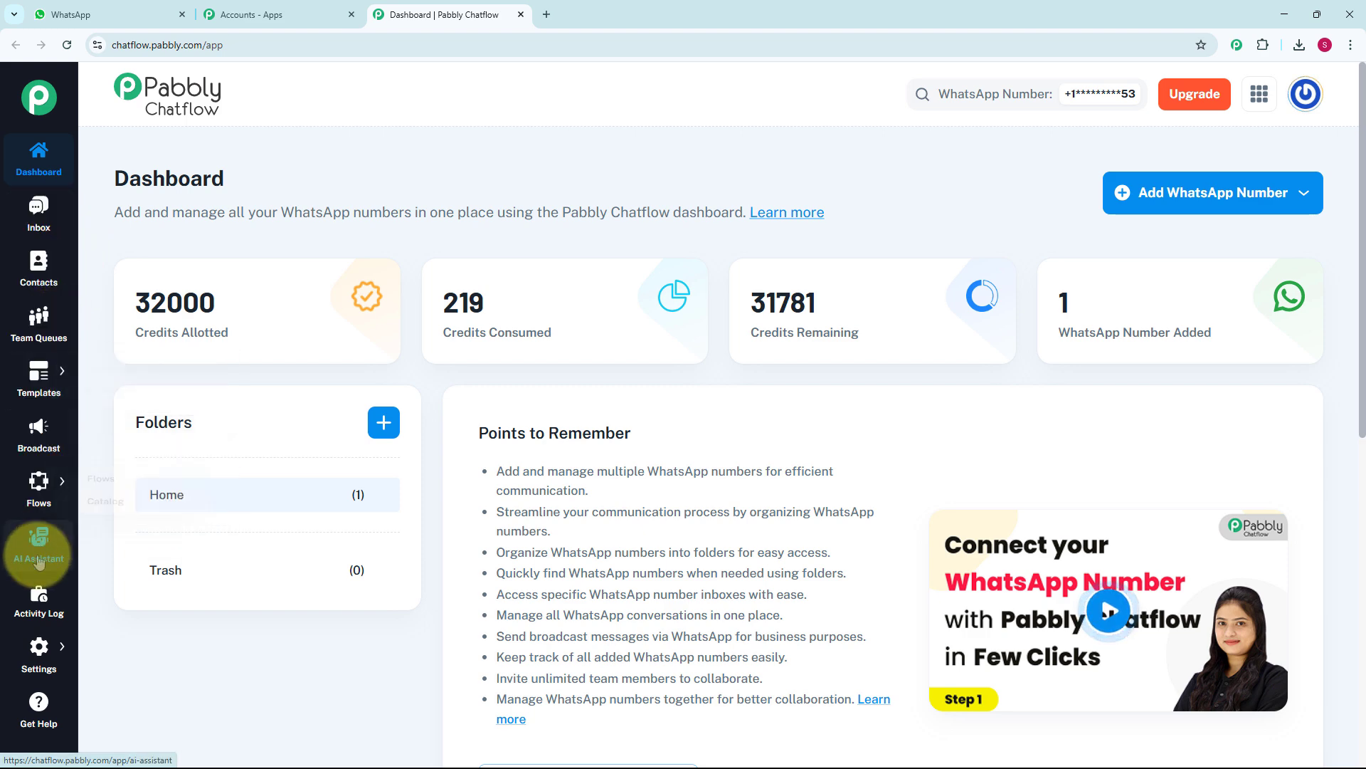
mouse_move(37, 500)
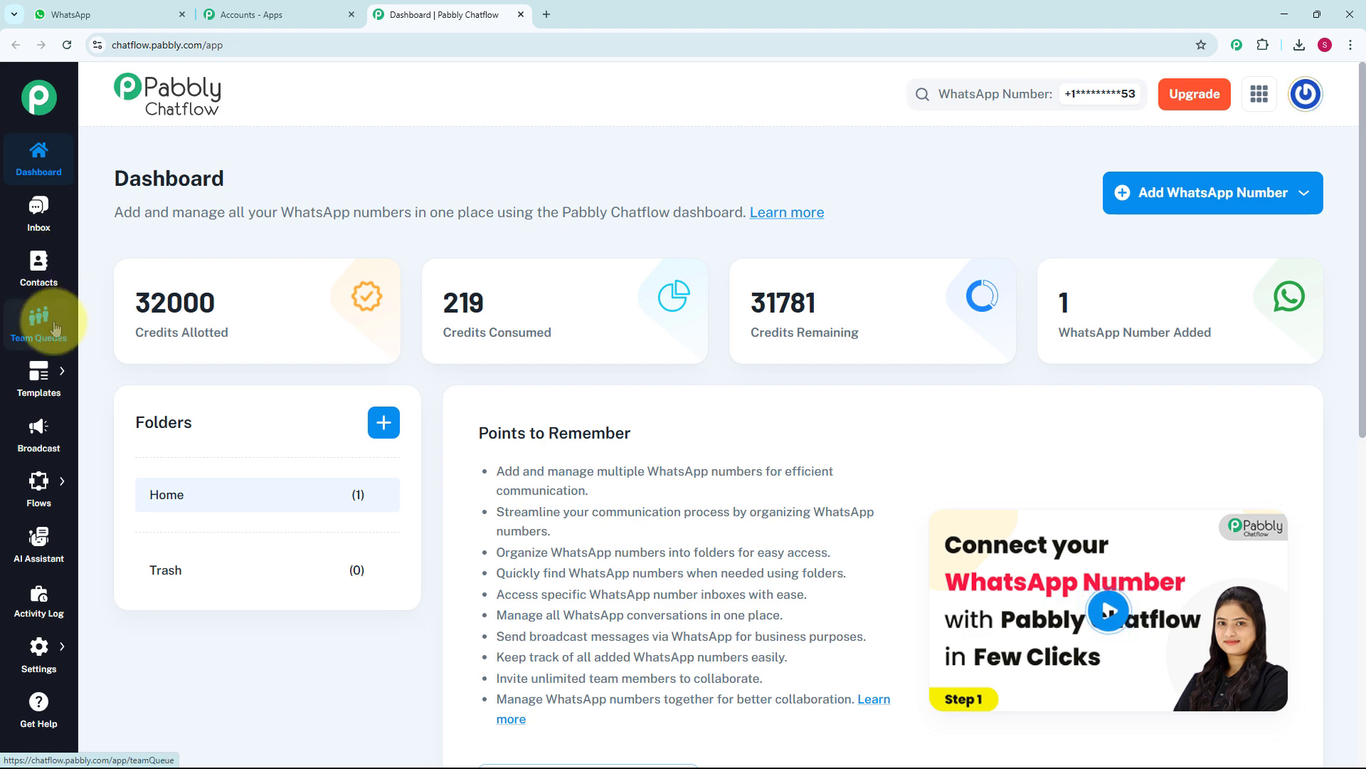
mouse_move(45, 392)
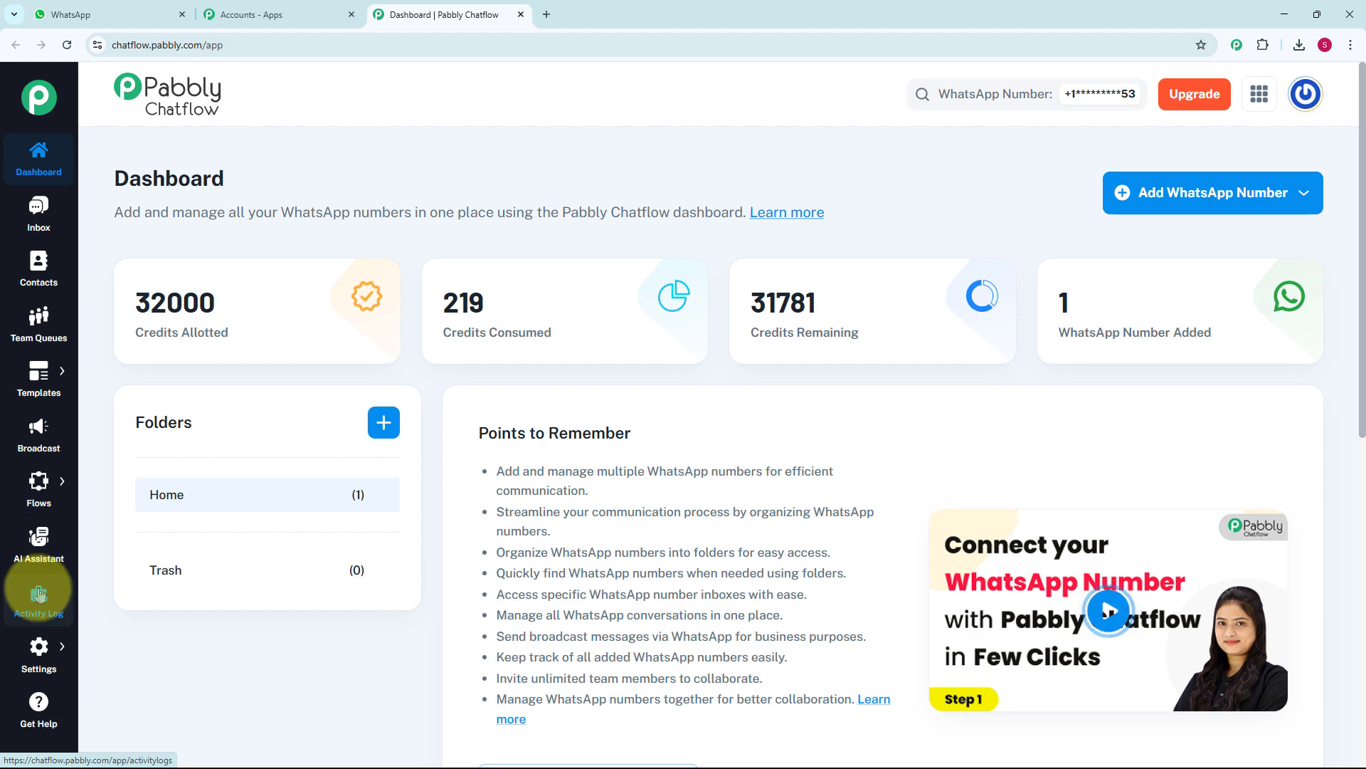
mouse_move(43, 657)
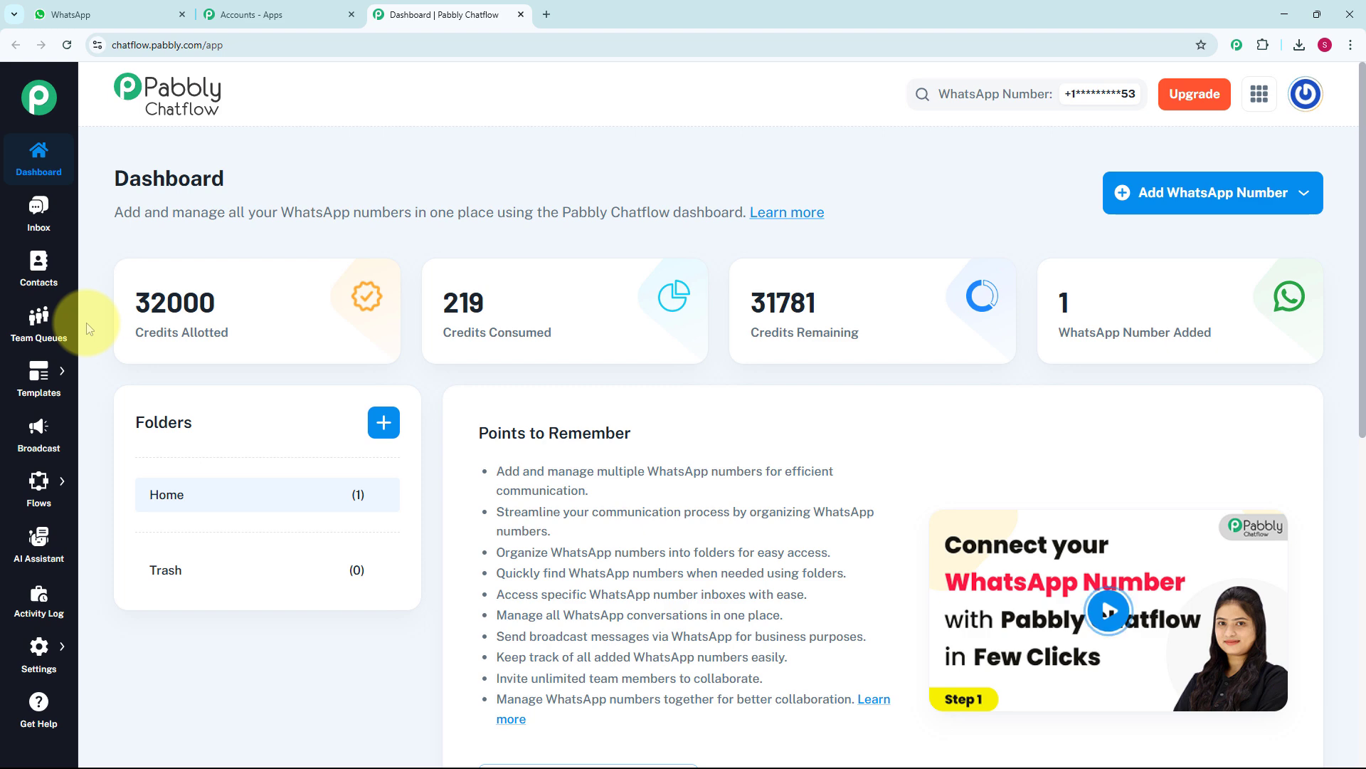
Open the Flow Builder and add a new flow named WhatsApp Chatbot for Co-working Space Business
mouse_move(57, 496)
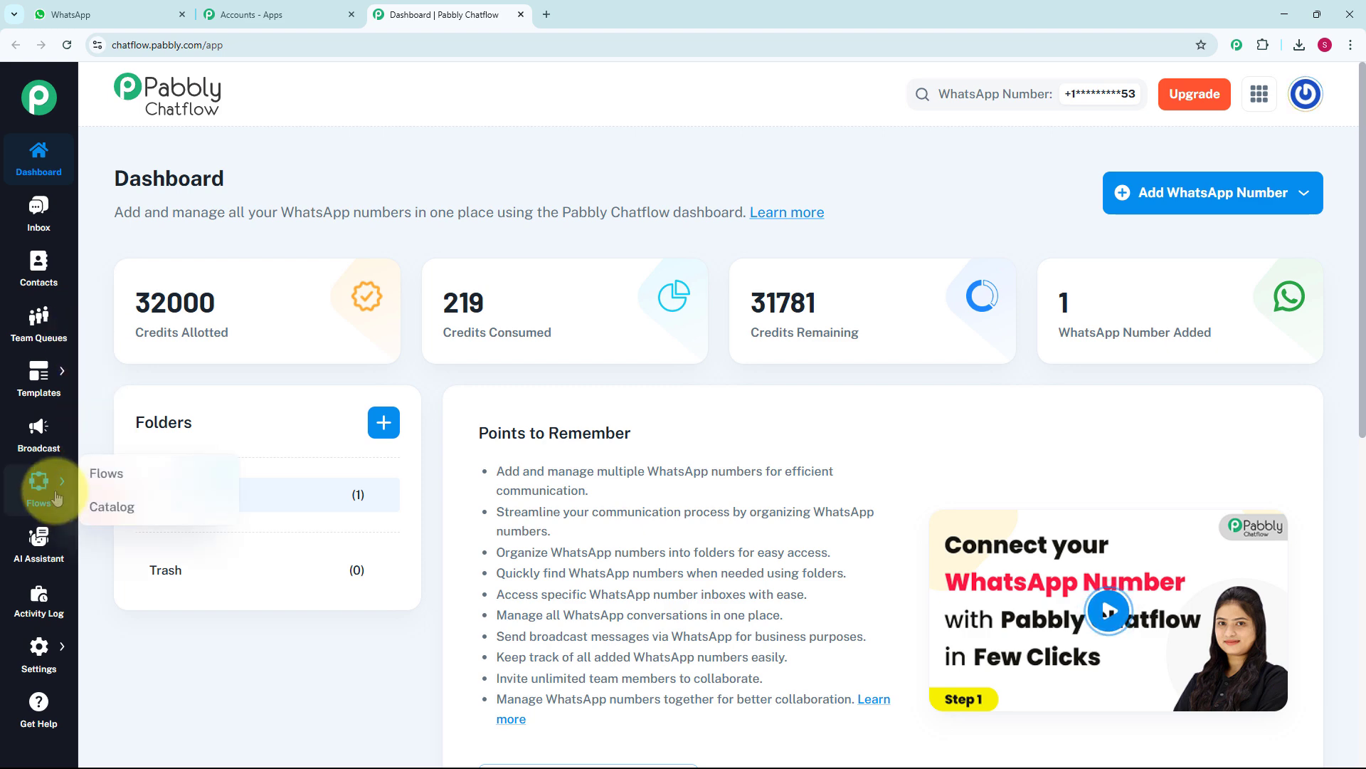
left_click(122, 471)
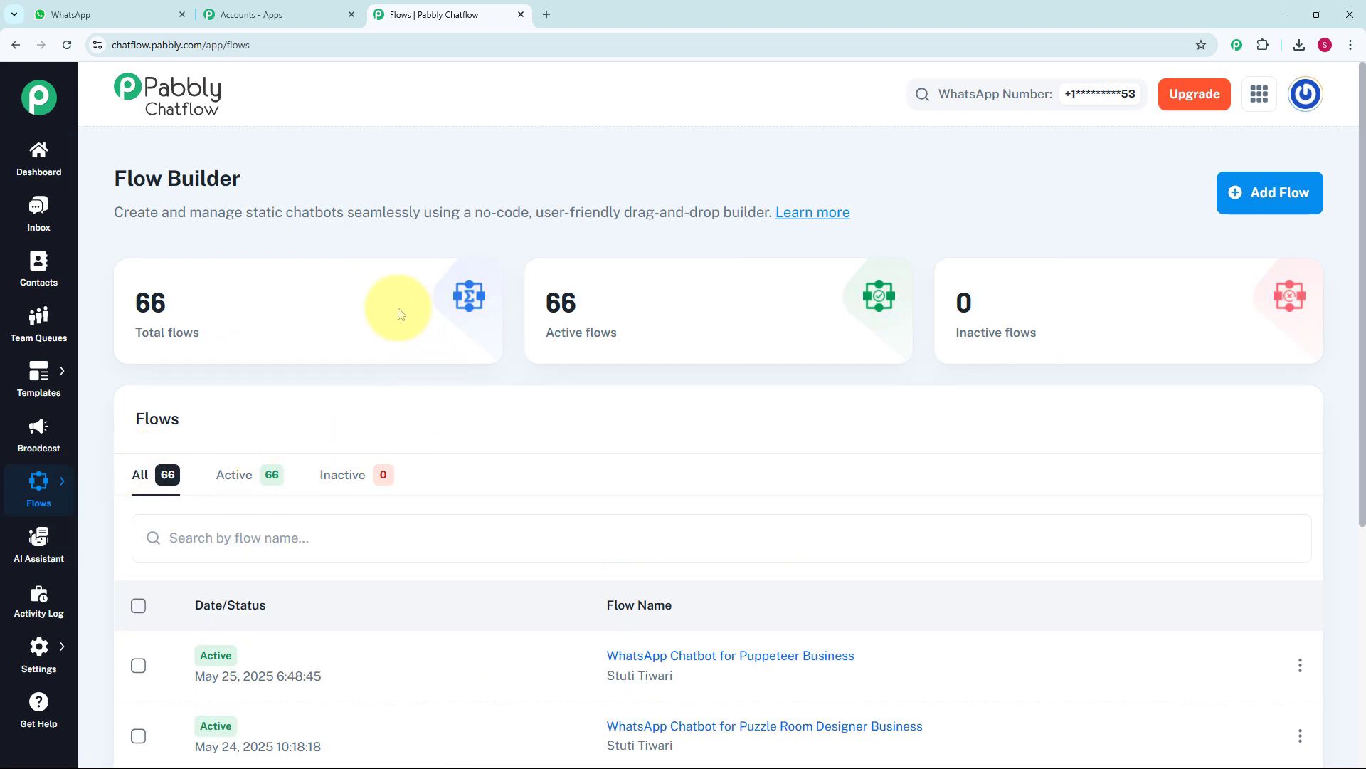
scroll(600, 571, "down", 5)
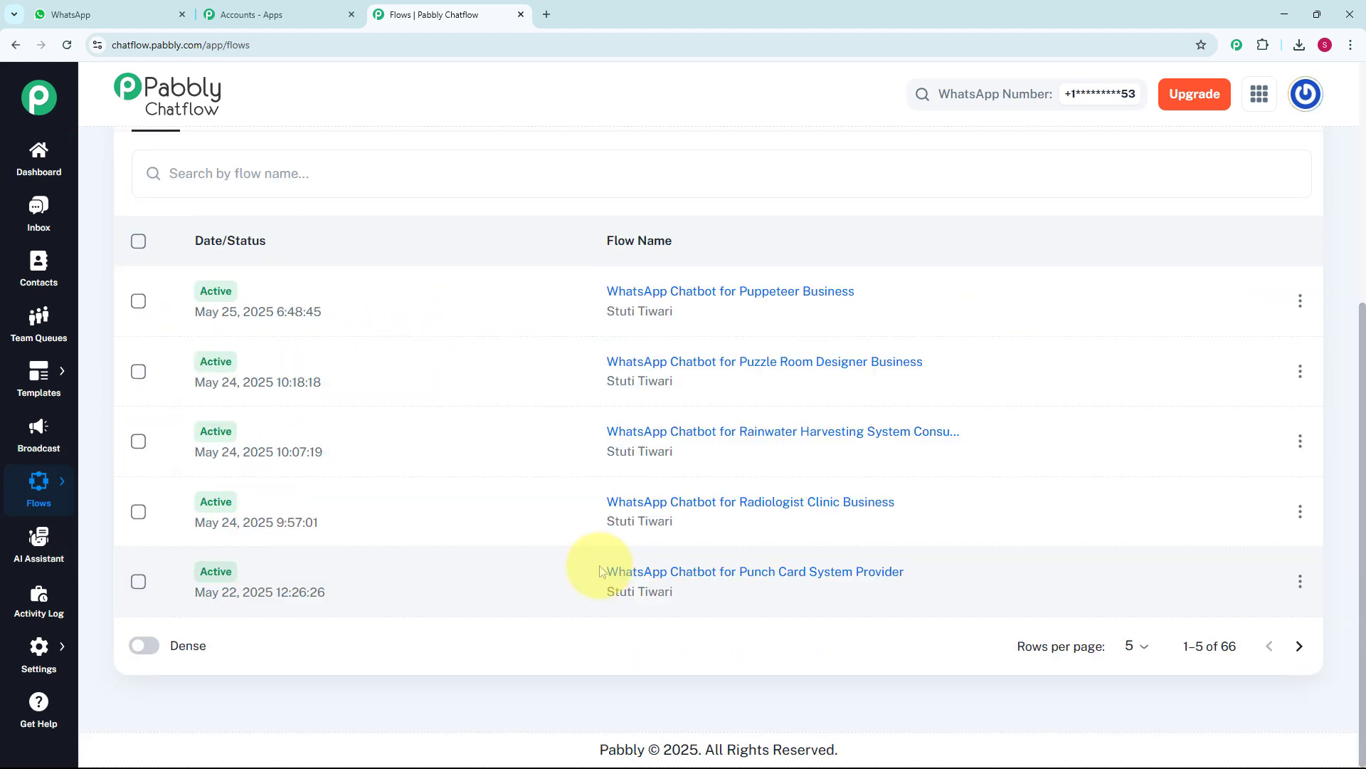
scroll(600, 571, "up", 5)
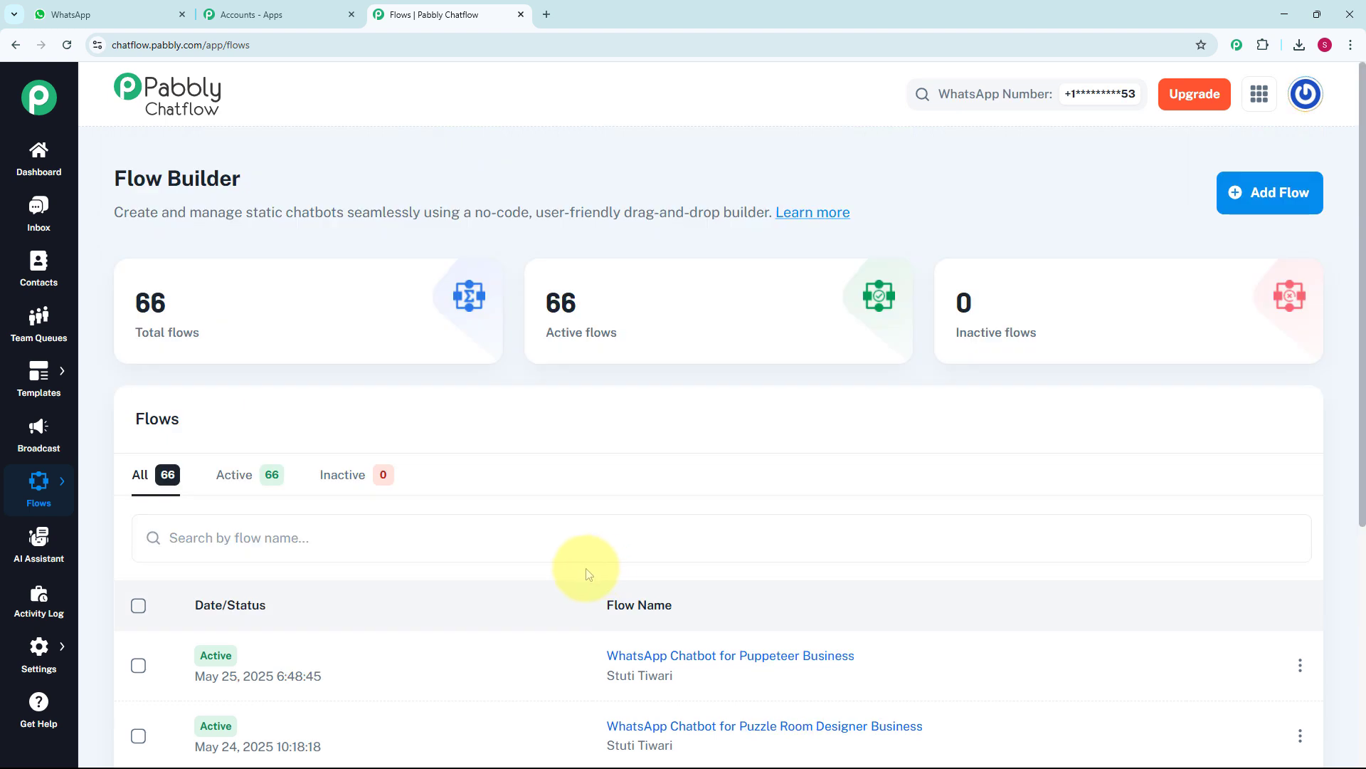
left_click(1273, 195)
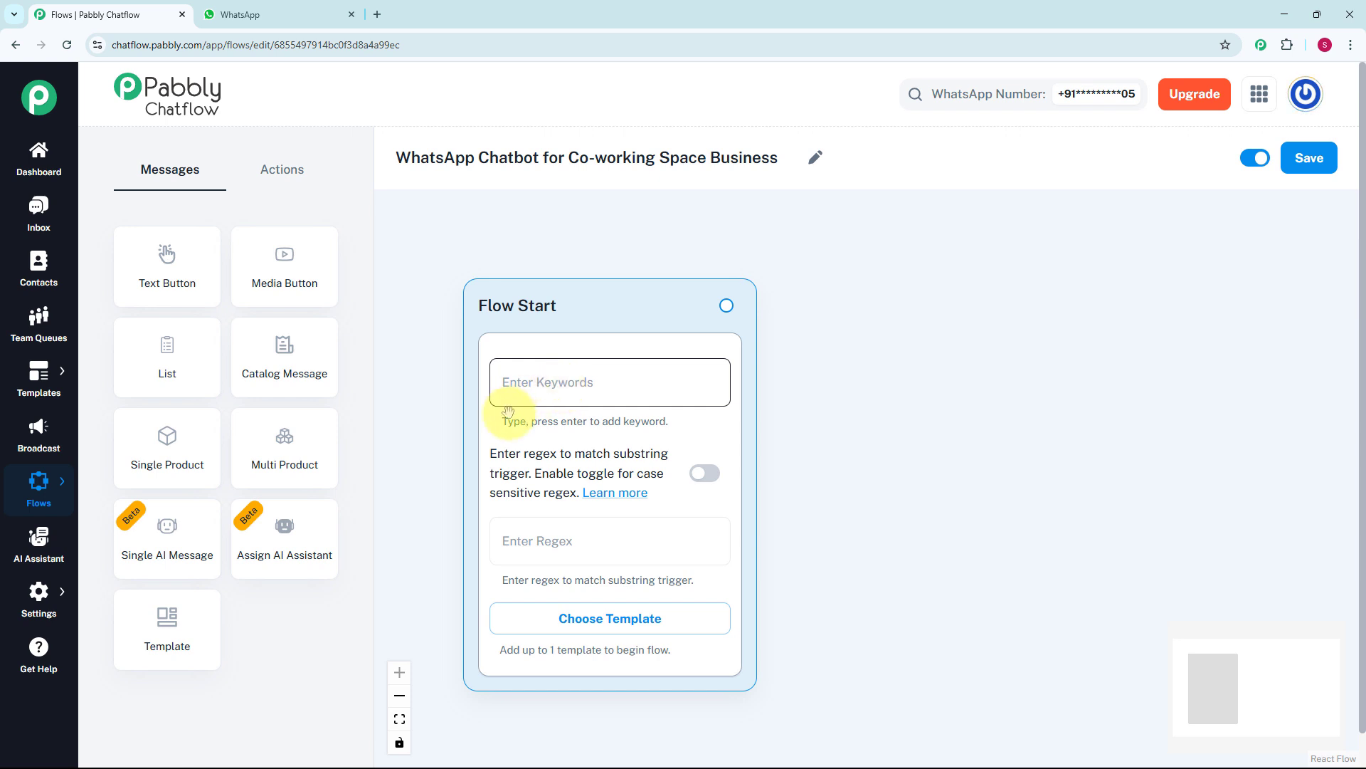
Set the Flow Start trigger regex to [\s\S]+ and connect a new Text + Button message to the start node
left_click(581, 547)
type("[\\s\\S]+")
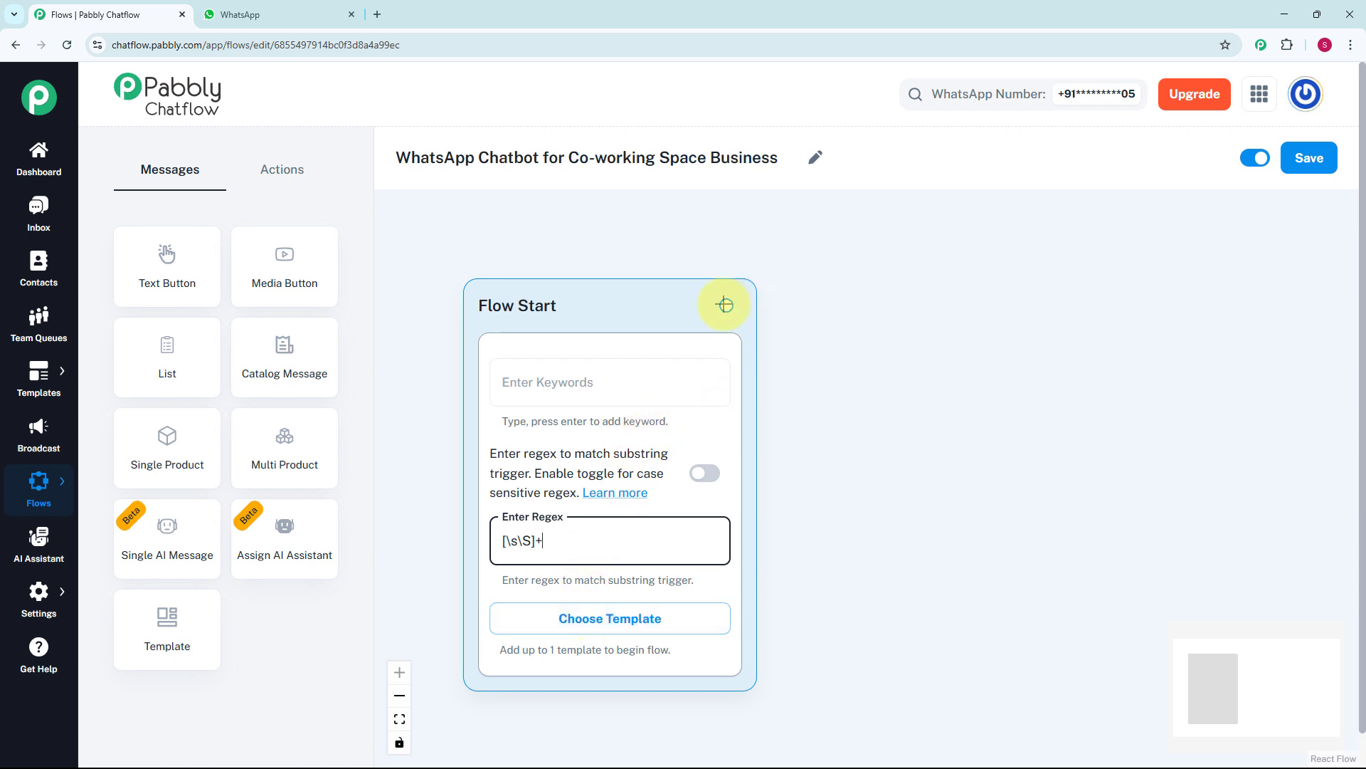
left_click_drag(726, 305, 831, 399)
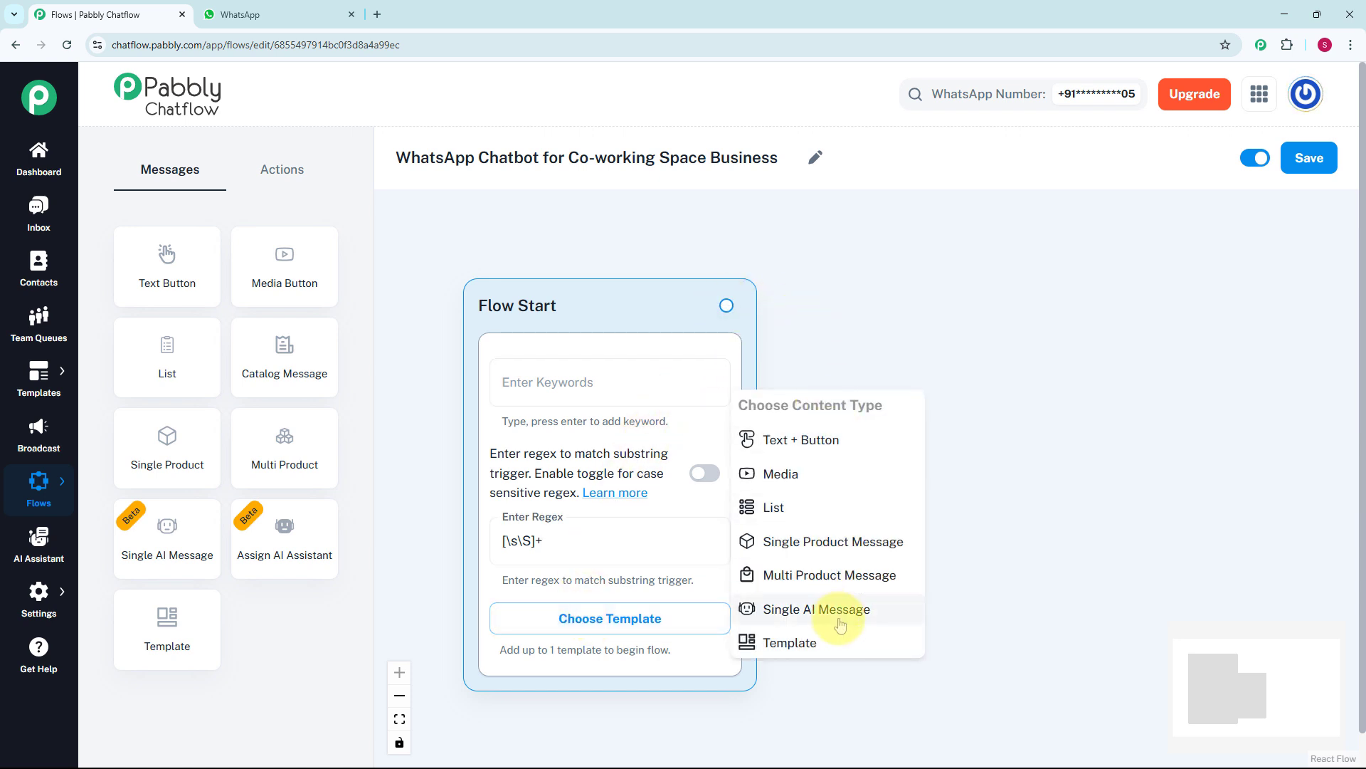
left_click(818, 440)
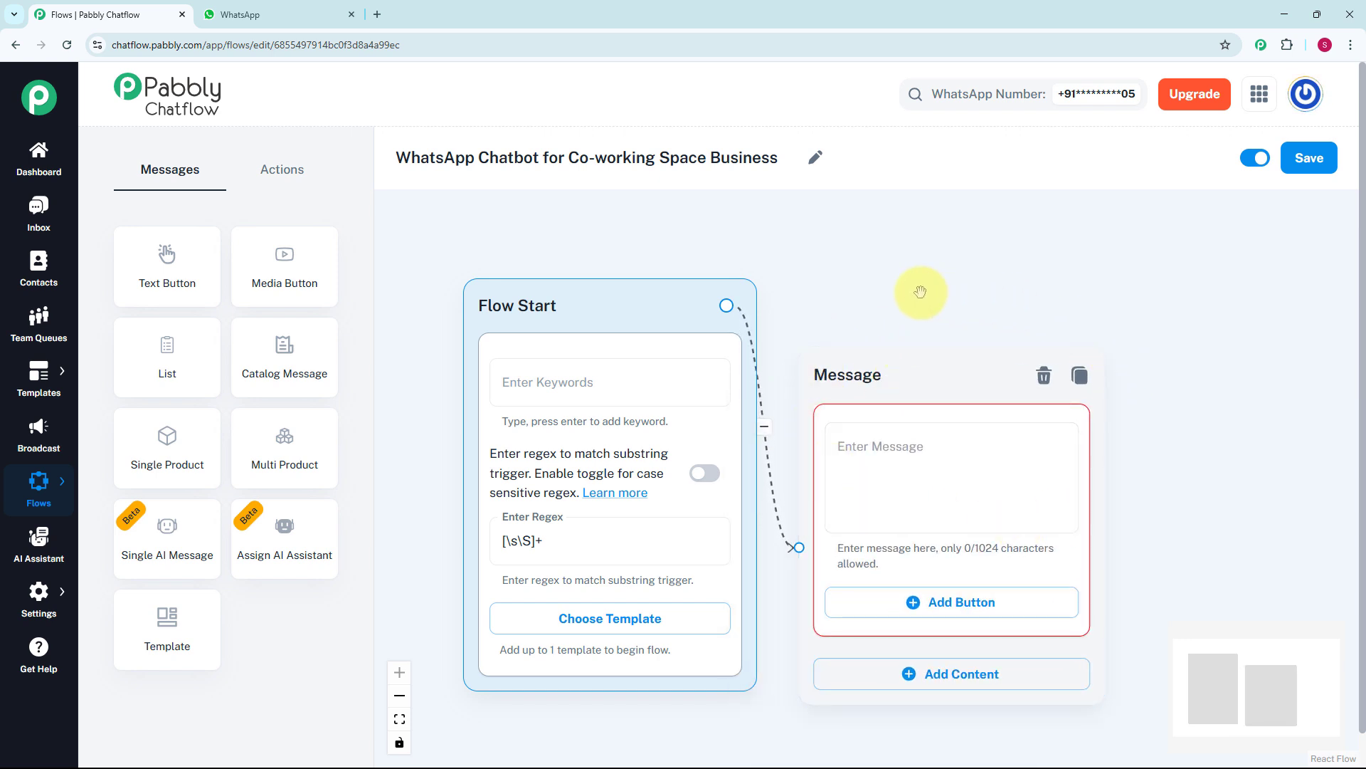
Paste the welcome text beginning "*Hi 👋 Welcome to XYZ Co-Working Space!*" into the message and move its node slightly upward
scroll(926, 292, "down", 1)
left_click_drag(1135, 317, 964, 317)
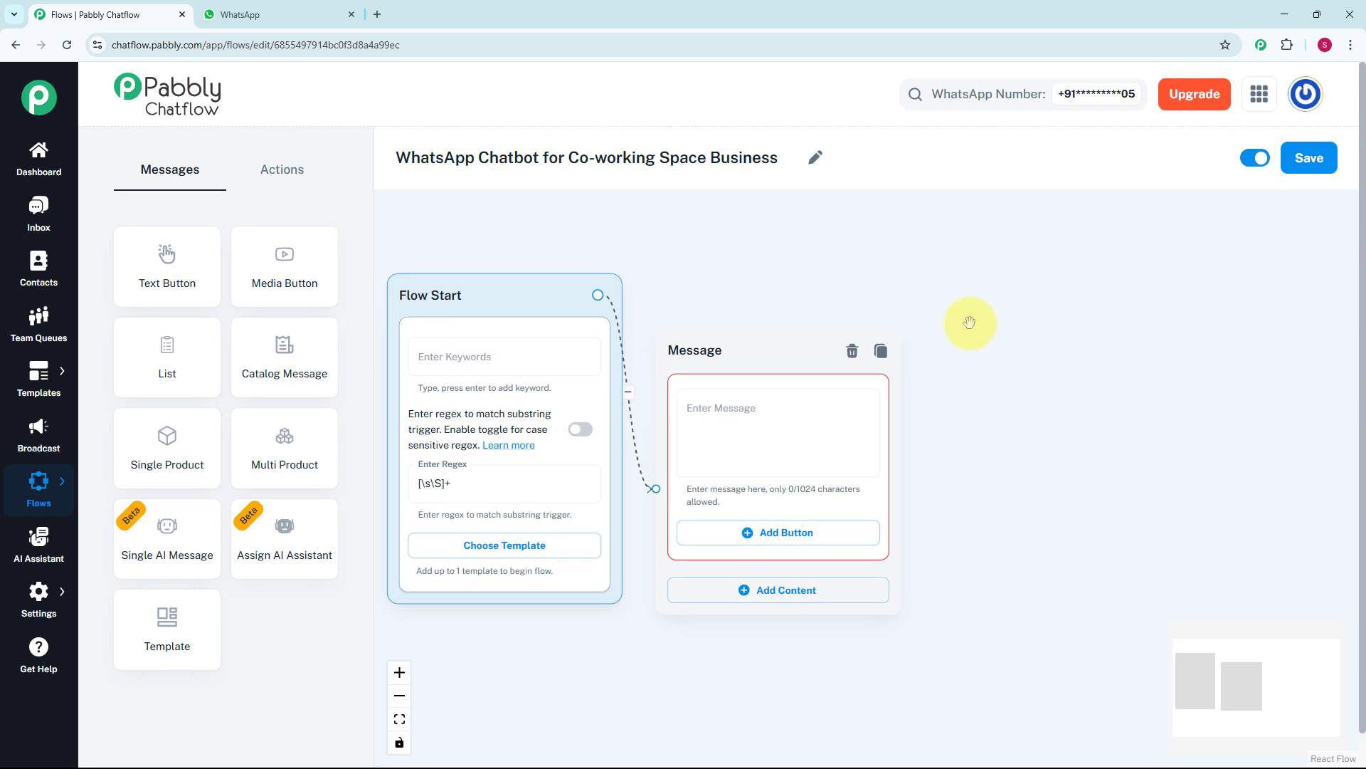
left_click(799, 425)
scroll(799, 426, "up", 1)
key("ctrl+v")
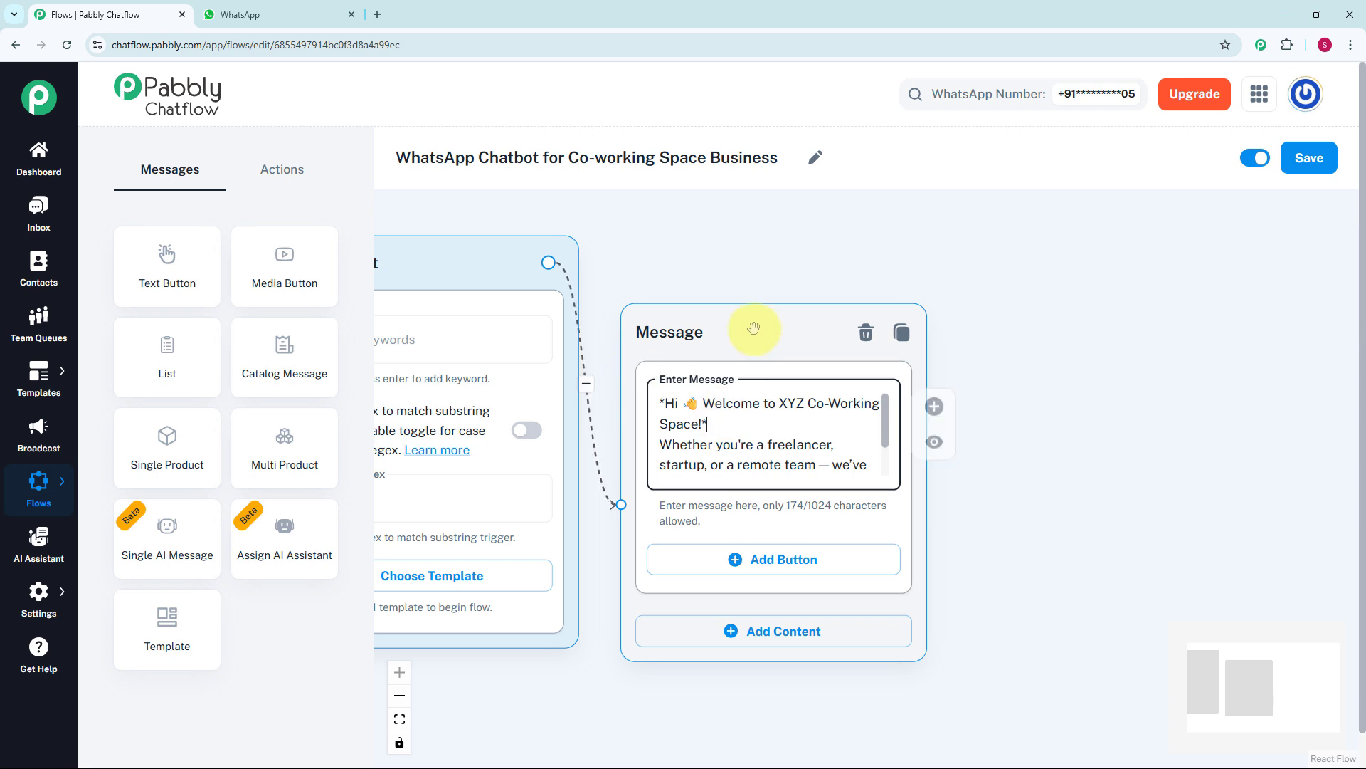
left_click_drag(759, 316, 769, 291)
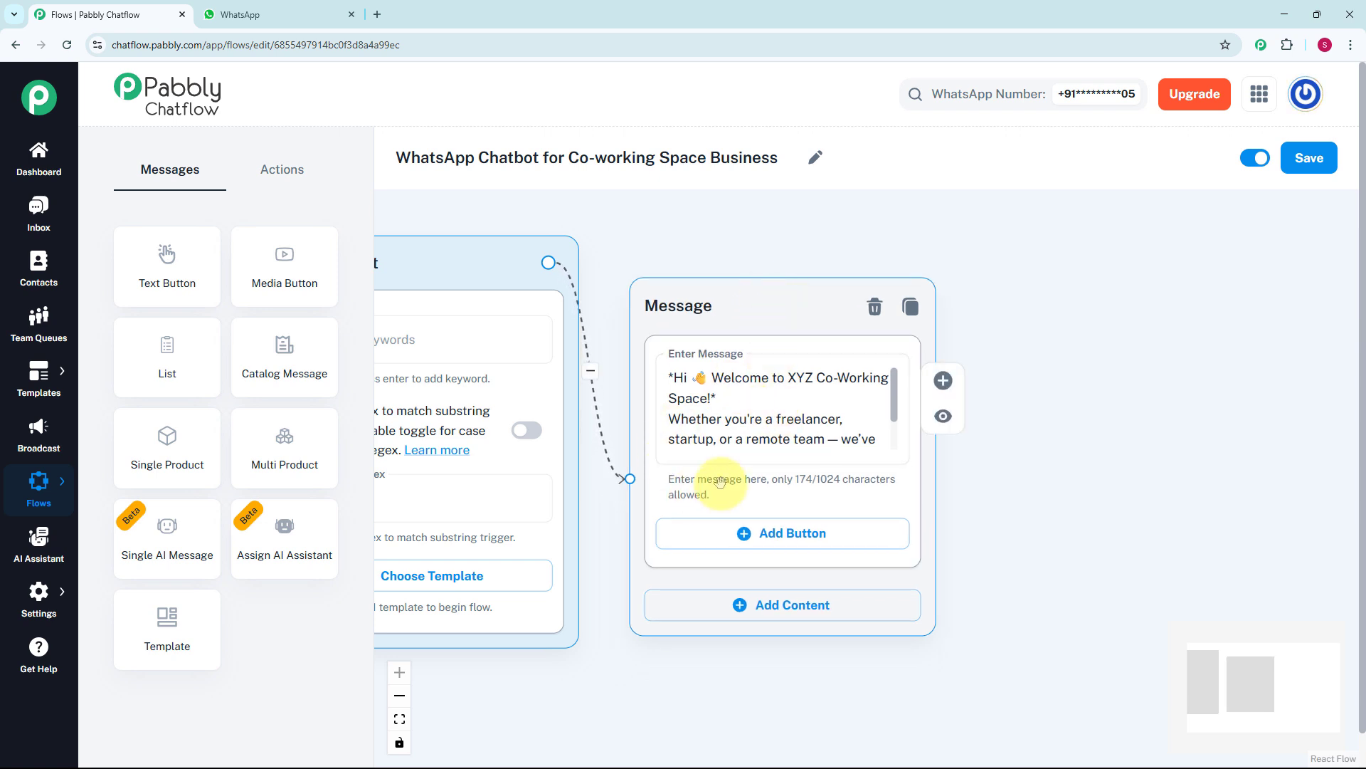
Add three buttons to the welcome message: 1️⃣ Explore Spaces, 2️⃣ Check Pricing and 3️⃣ Book a Tour
left_click(719, 540)
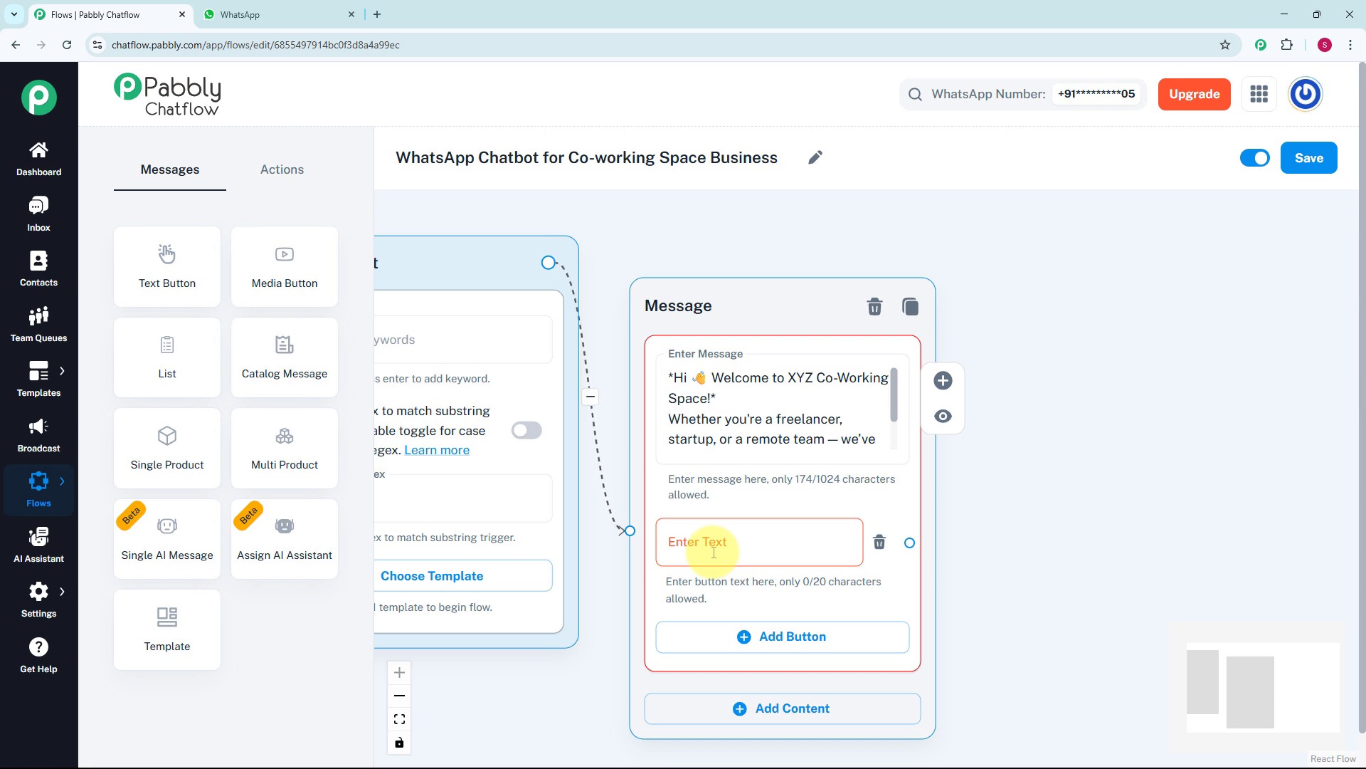
left_click(714, 552)
type("1️⃣ Explore Spaces")
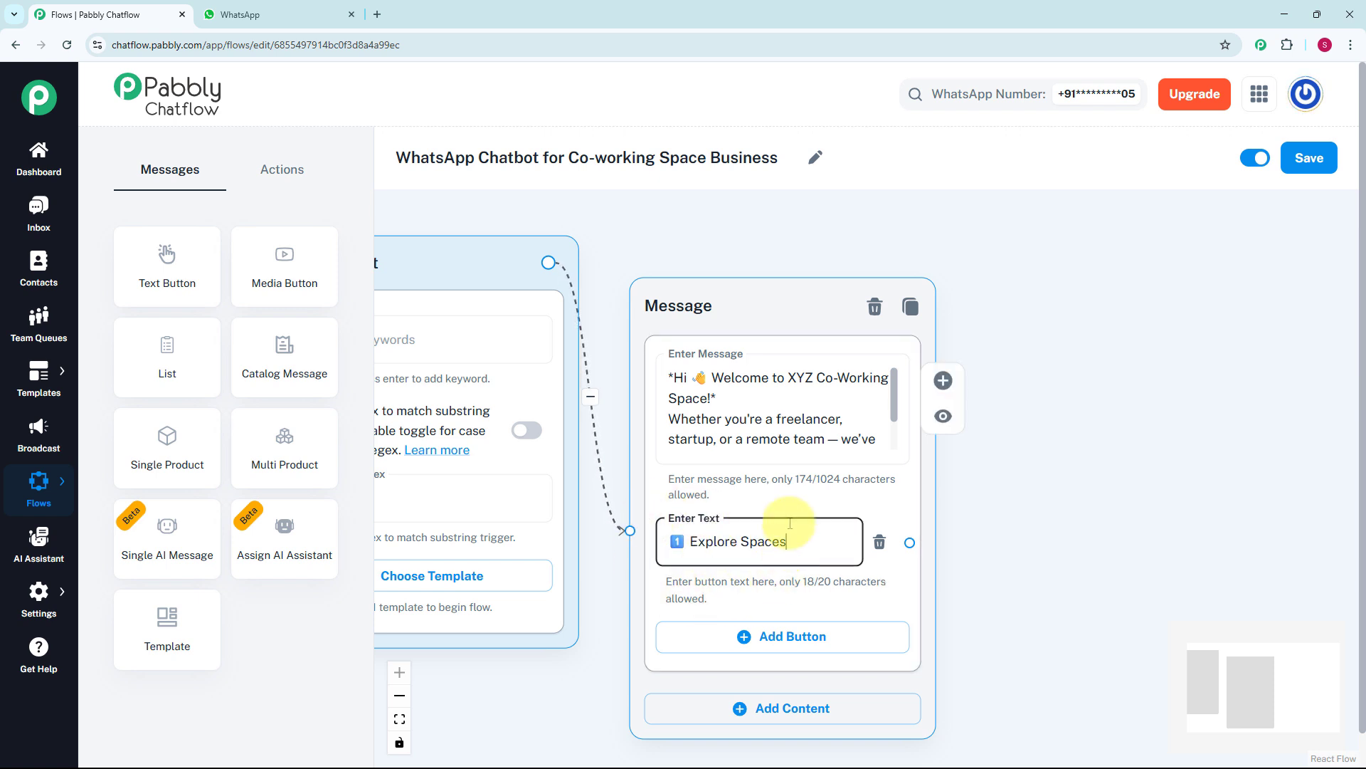
left_click(751, 640)
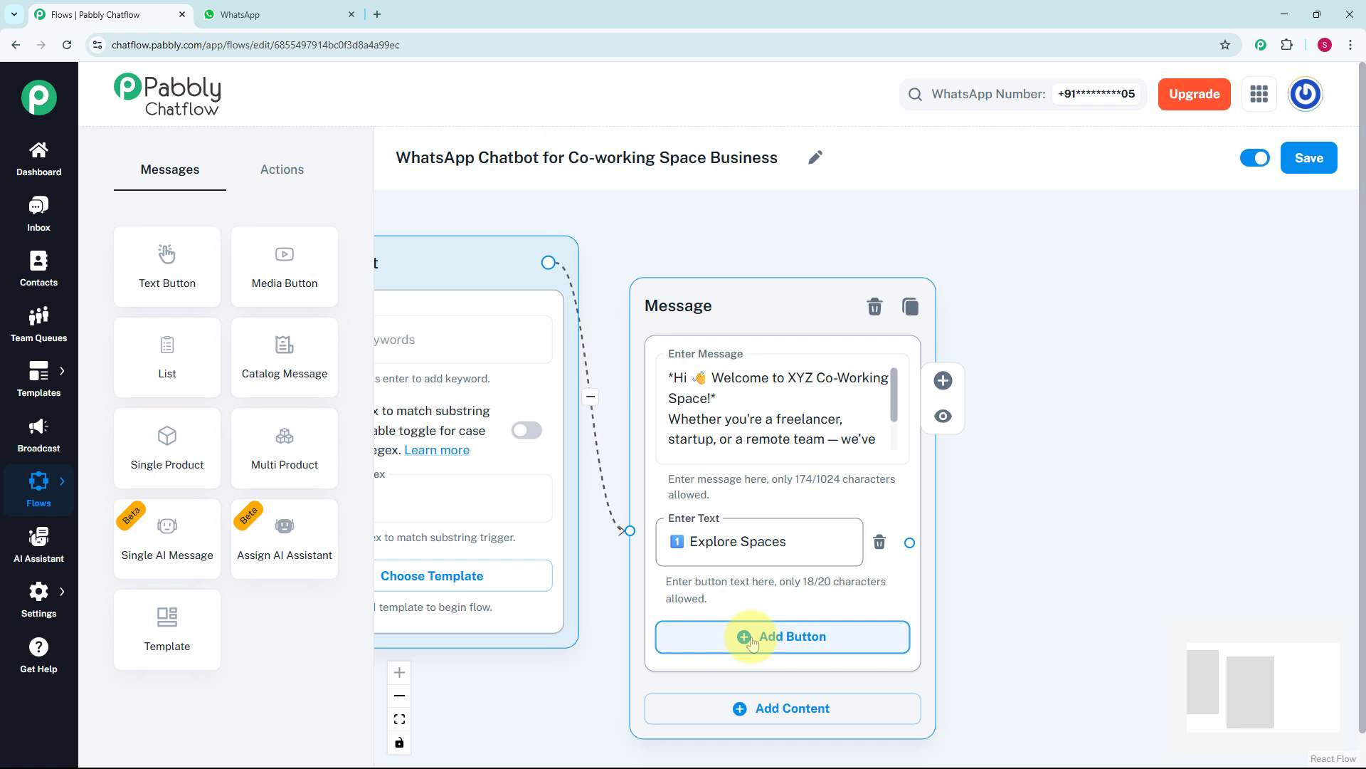
left_click(752, 637)
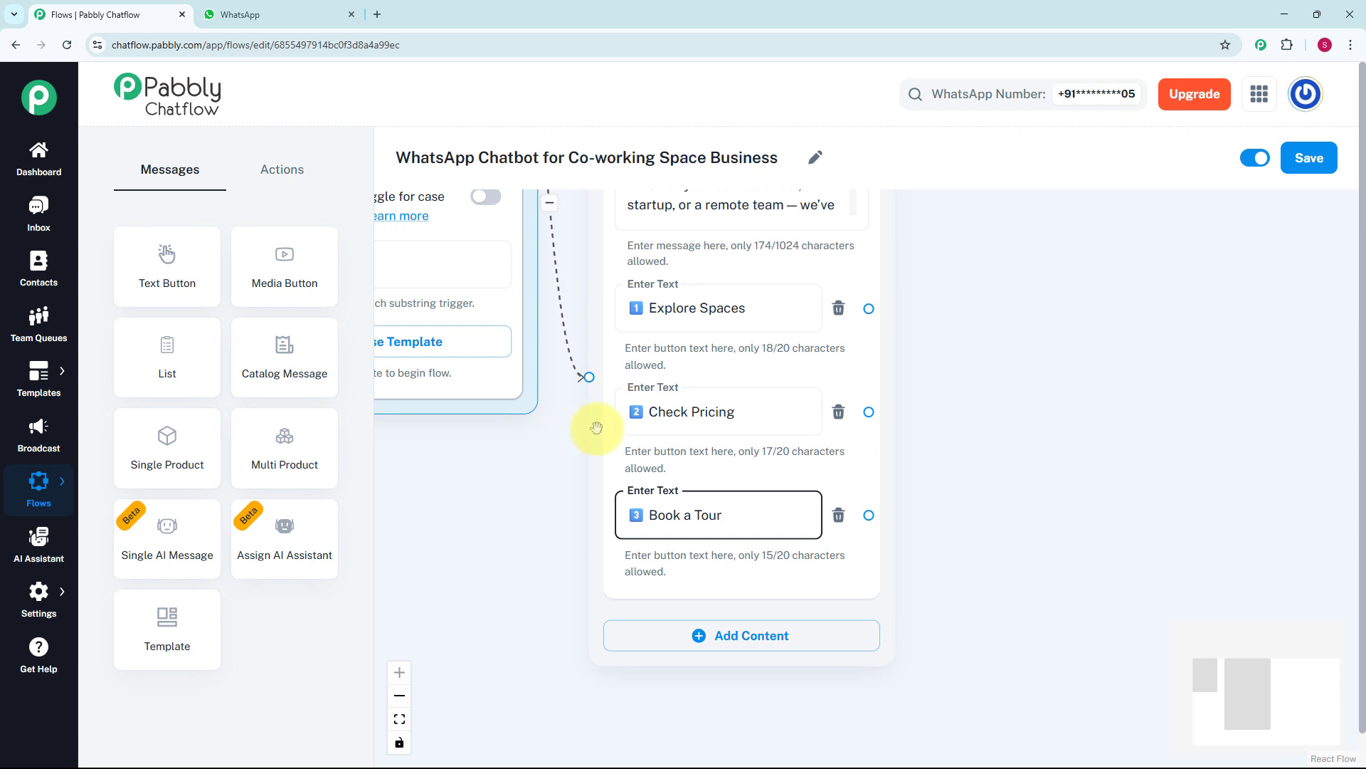
Connect a new text message to the 1️⃣ Explore Spaces button, paste the space options description into it, and move its node upward
scroll(1022, 373, "down", 2)
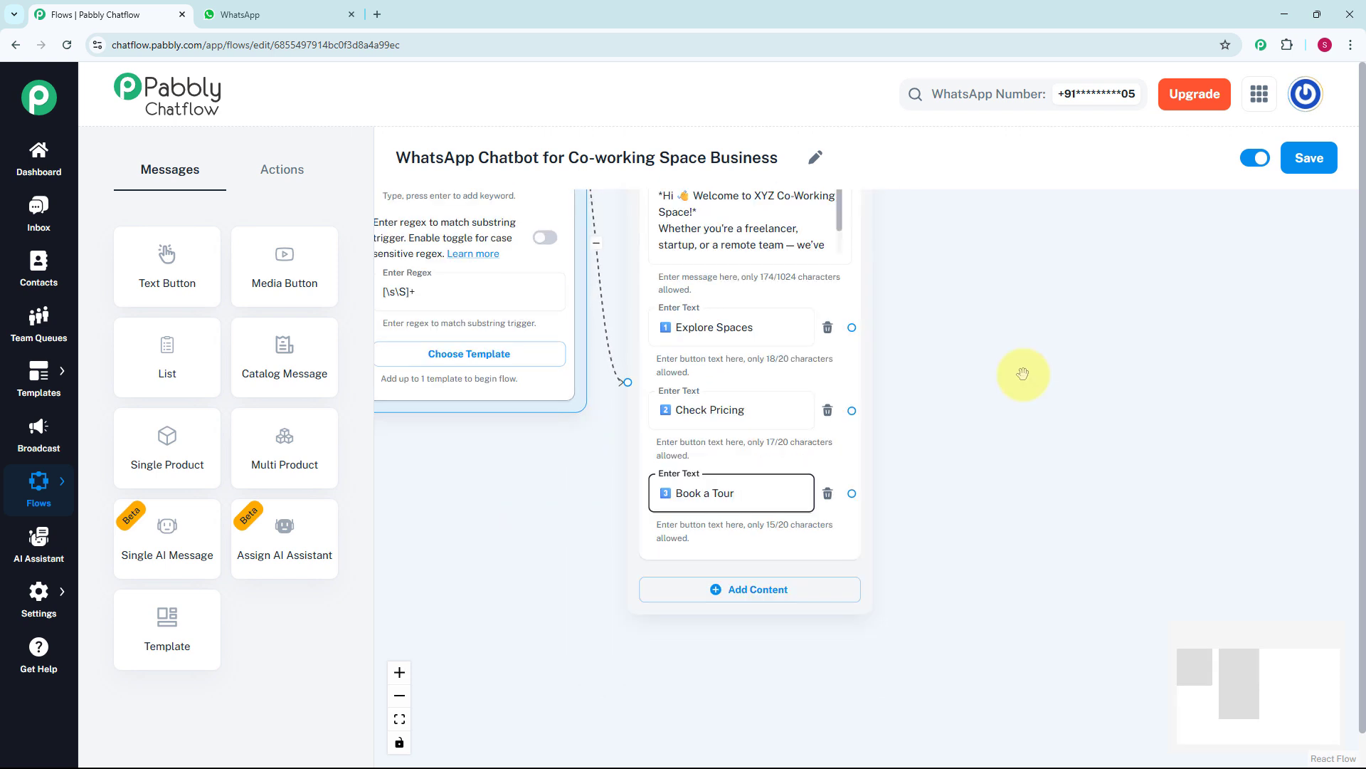
left_click_drag(958, 321, 929, 390)
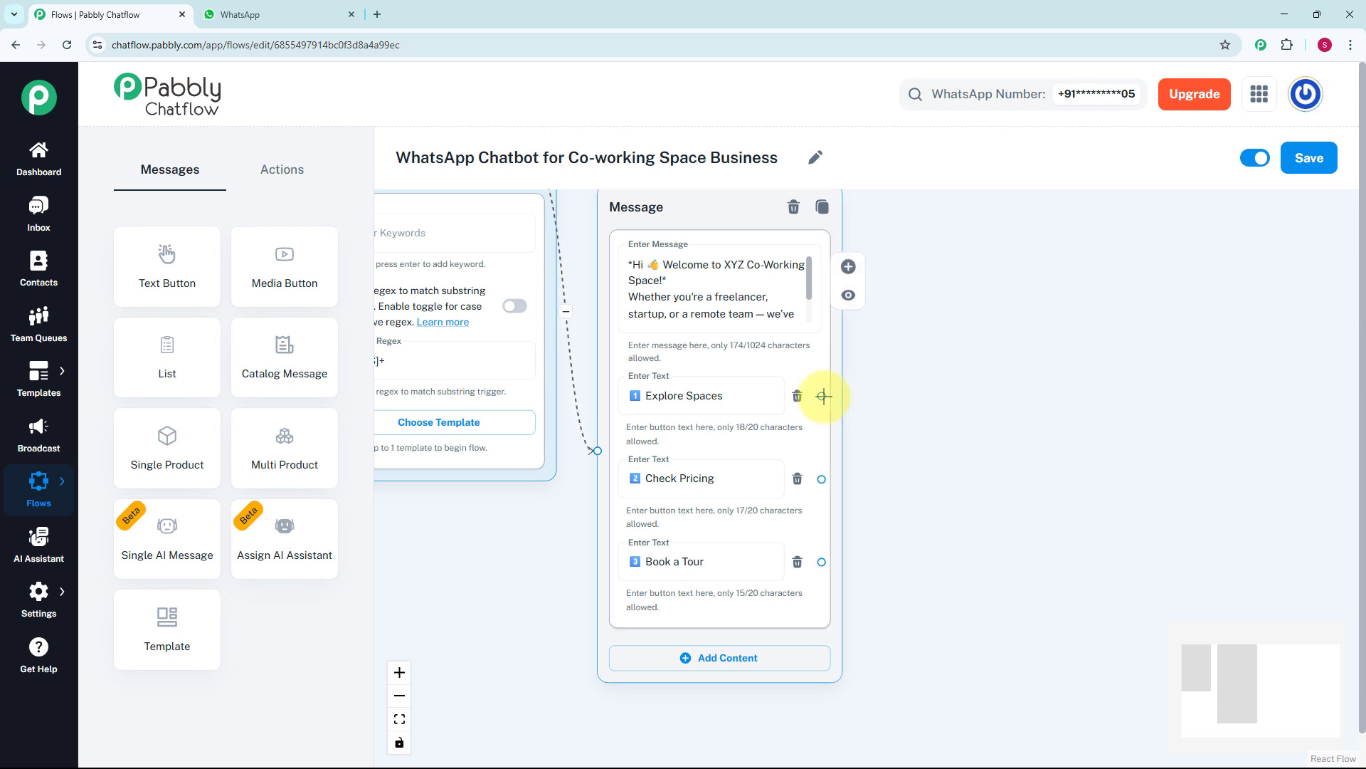
left_click_drag(824, 396, 996, 250)
left_click(922, 362)
left_click(966, 333)
scroll(969, 337, "up", 1)
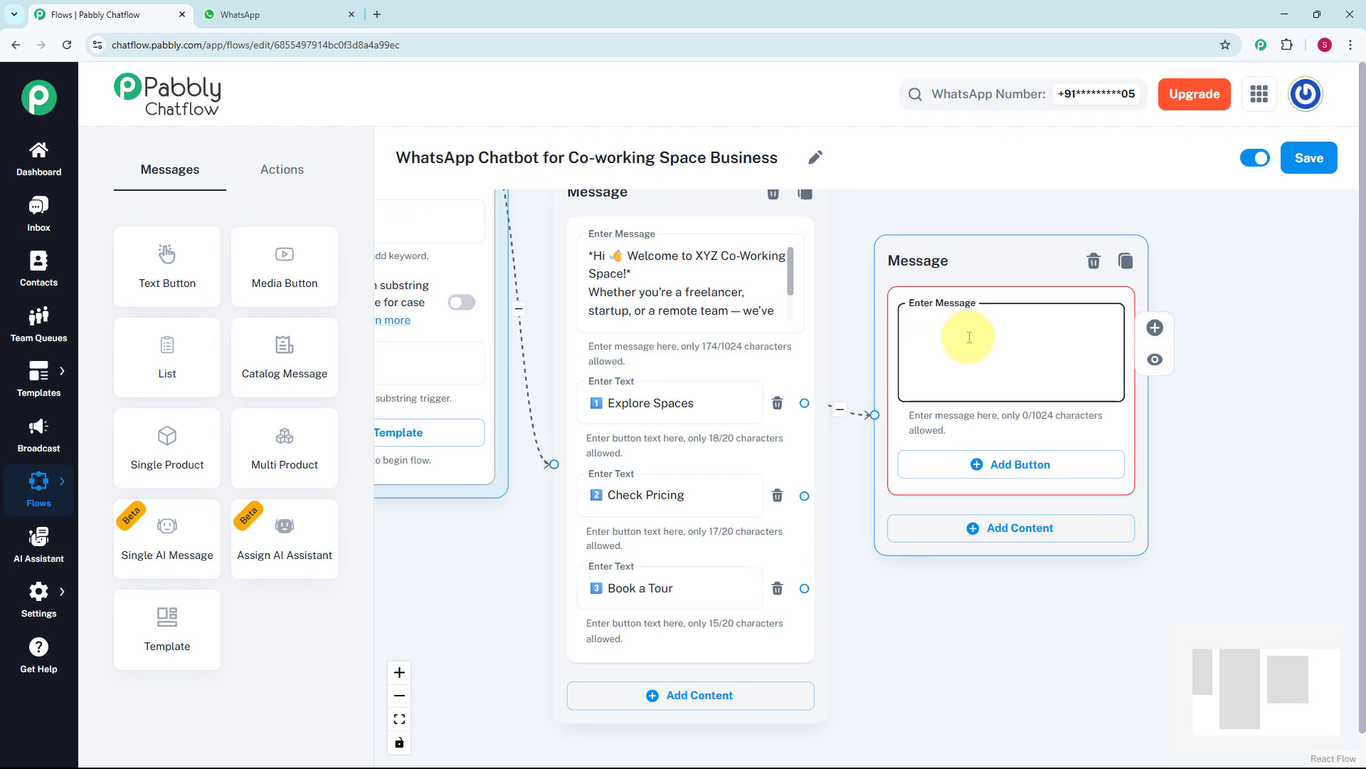
key("ctrl+v")
left_click_drag(998, 226, 1035, 165)
Connect a new text message to the 2️⃣ Check Pricing button and paste the pricing list ending "Meeting Room: ₹500/hour"
scroll(1015, 557, "down", 1)
left_click_drag(1014, 561, 985, 393)
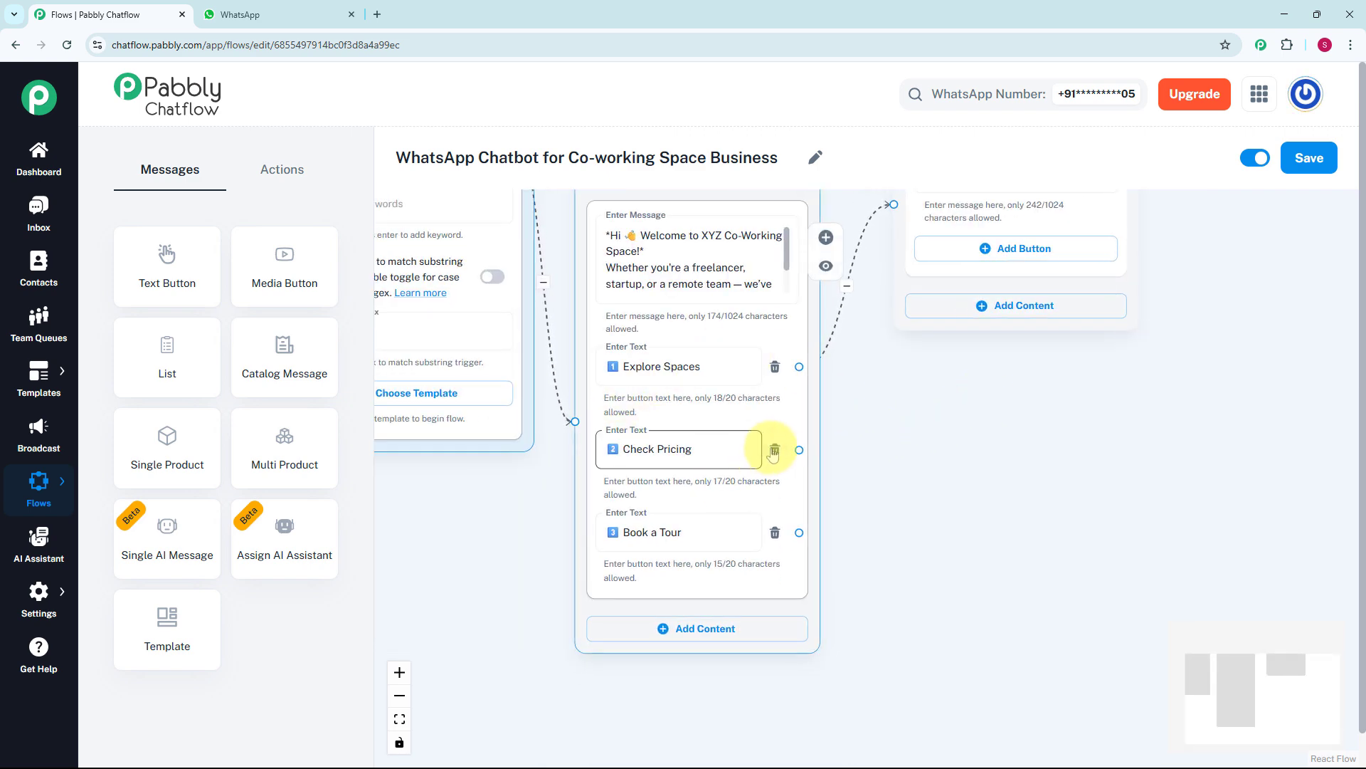
scroll(782, 452, "up", 1)
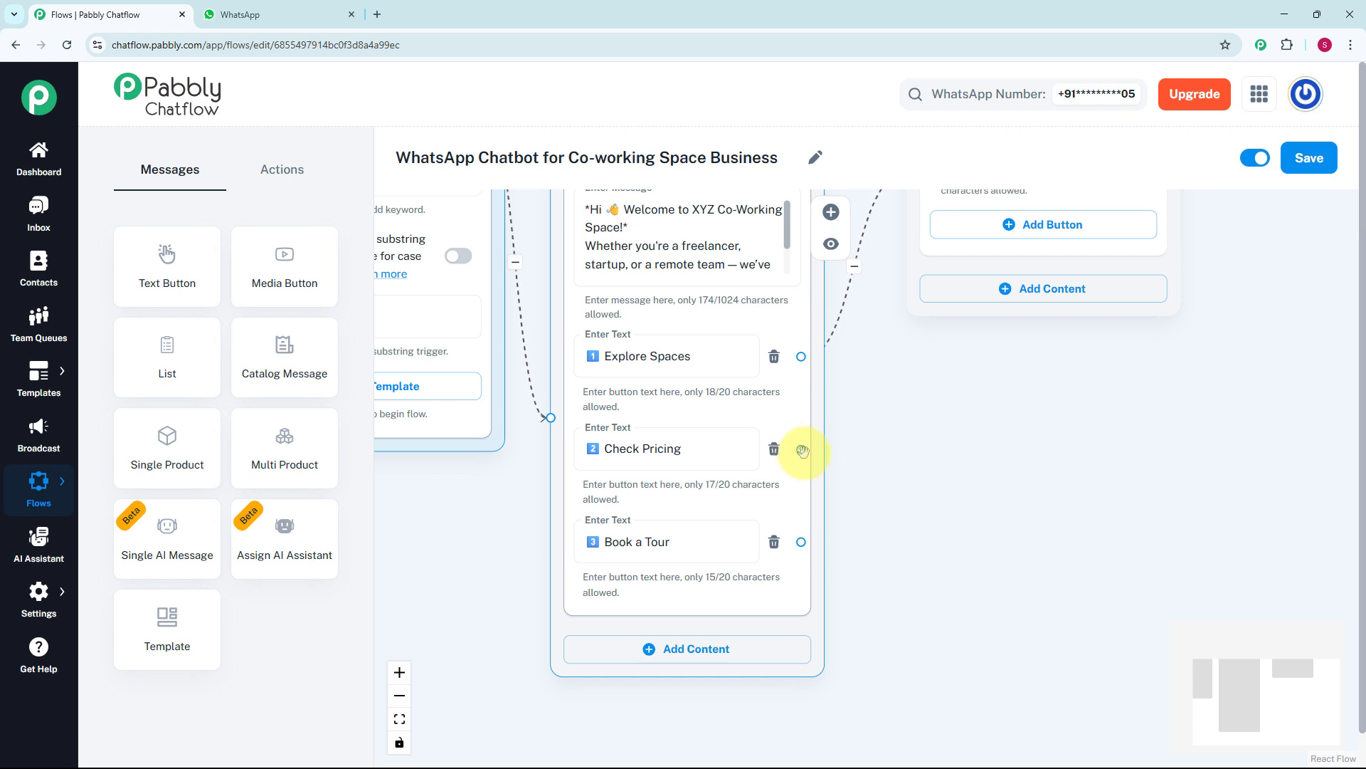
left_click_drag(803, 451, 924, 357)
left_click(924, 403)
left_click(1053, 419)
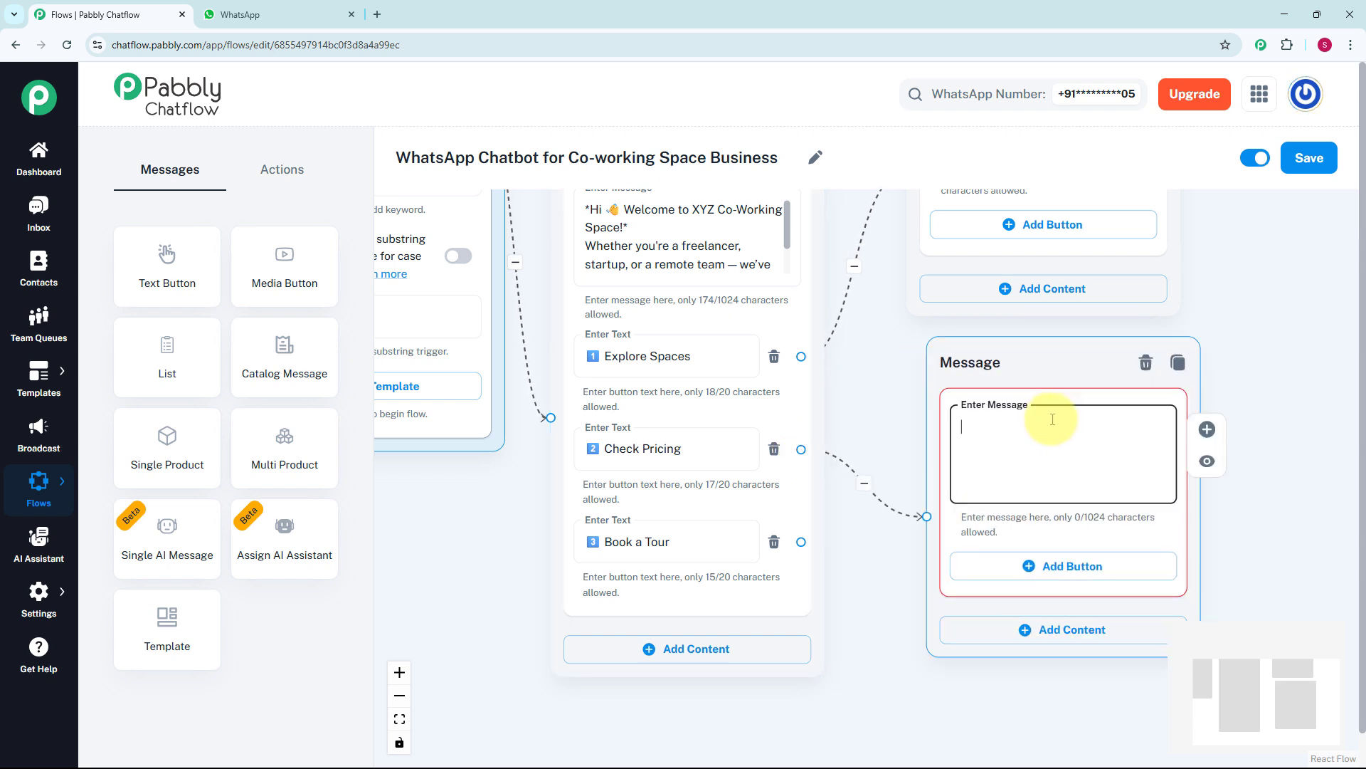
key("ctrl+v")
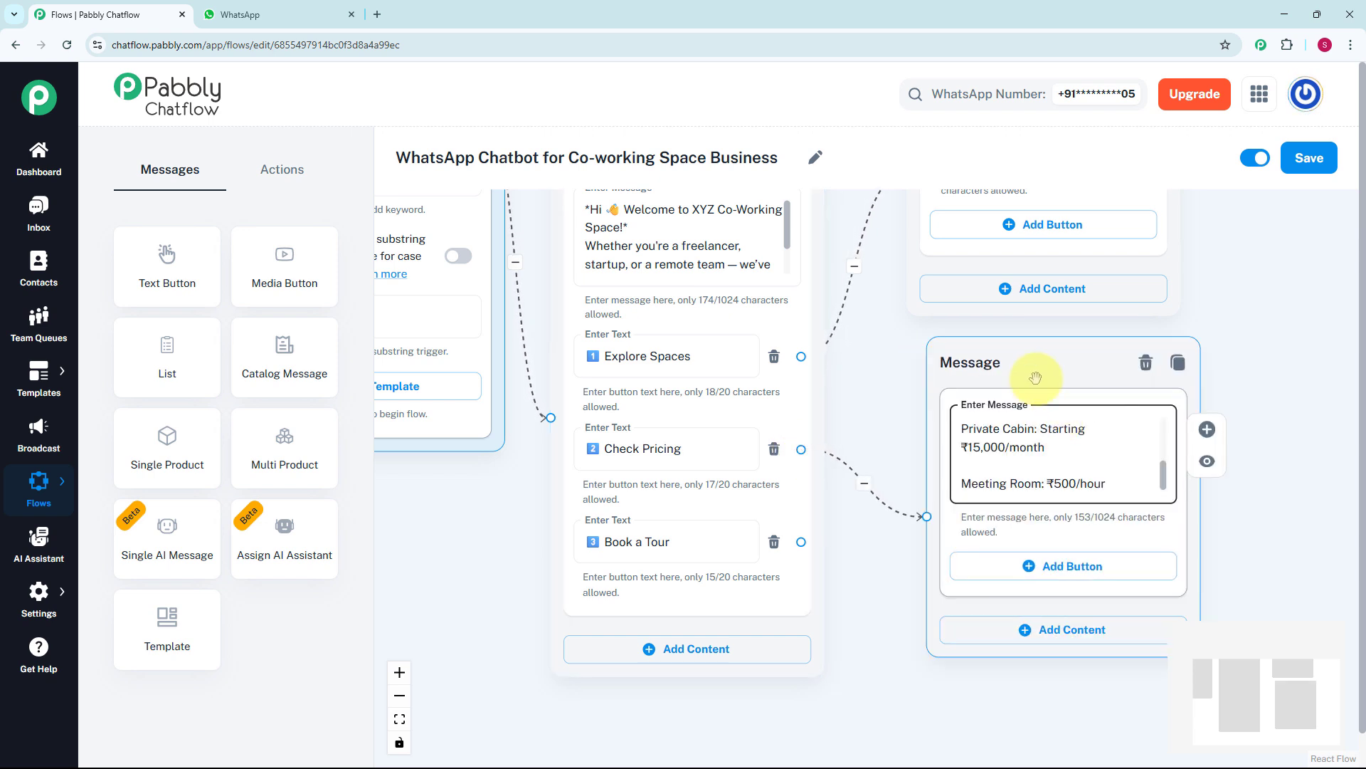
Add an Ask Question node to the flow and place it below the pricing message
scroll(978, 370, "down", 1)
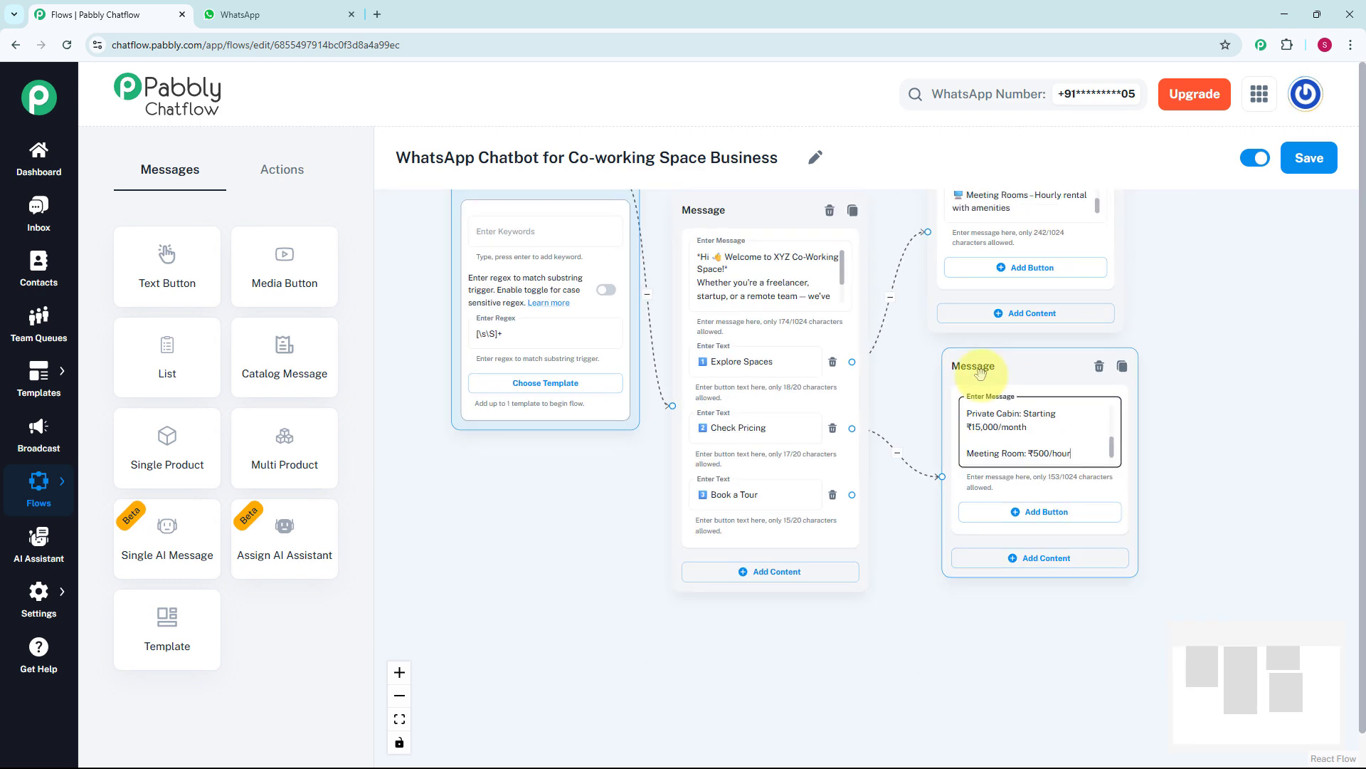
scroll(980, 370, "down", 1)
left_click_drag(1186, 314, 964, 281)
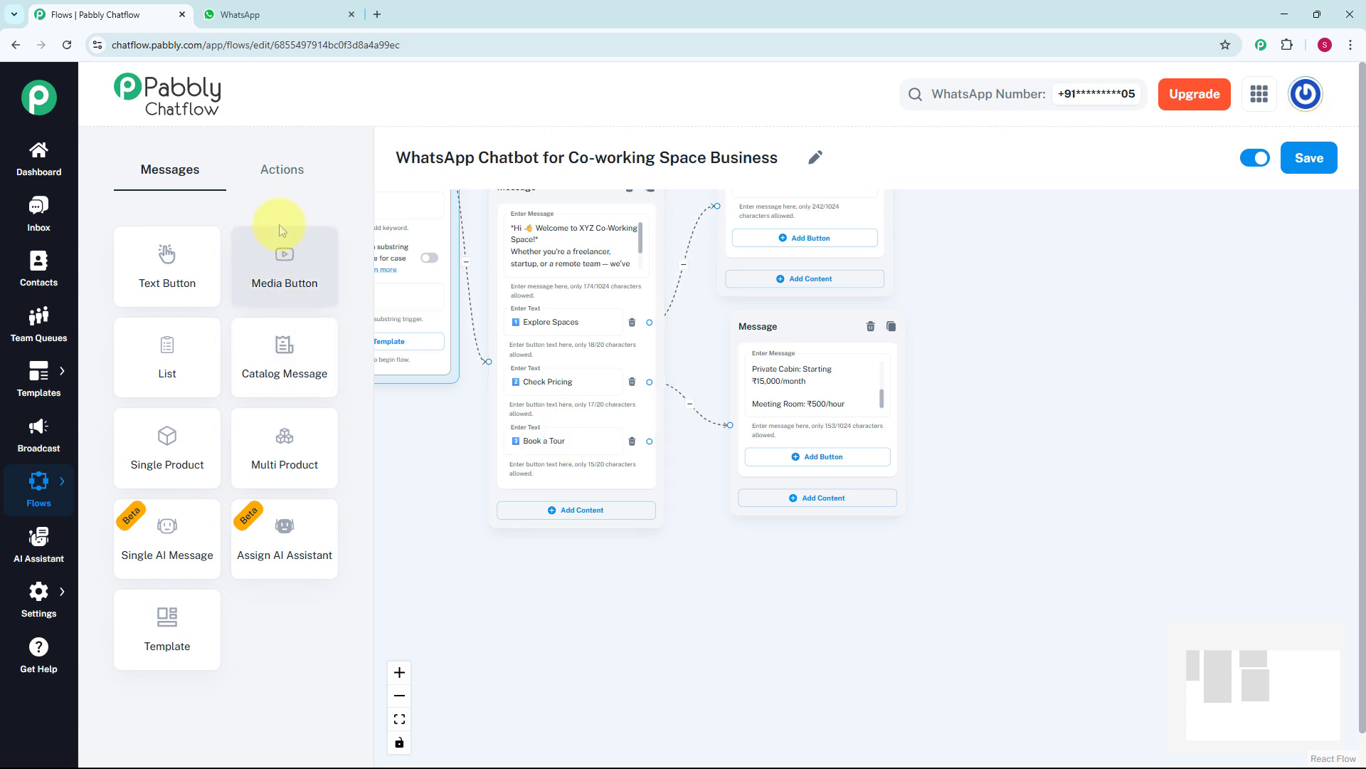
left_click(287, 174)
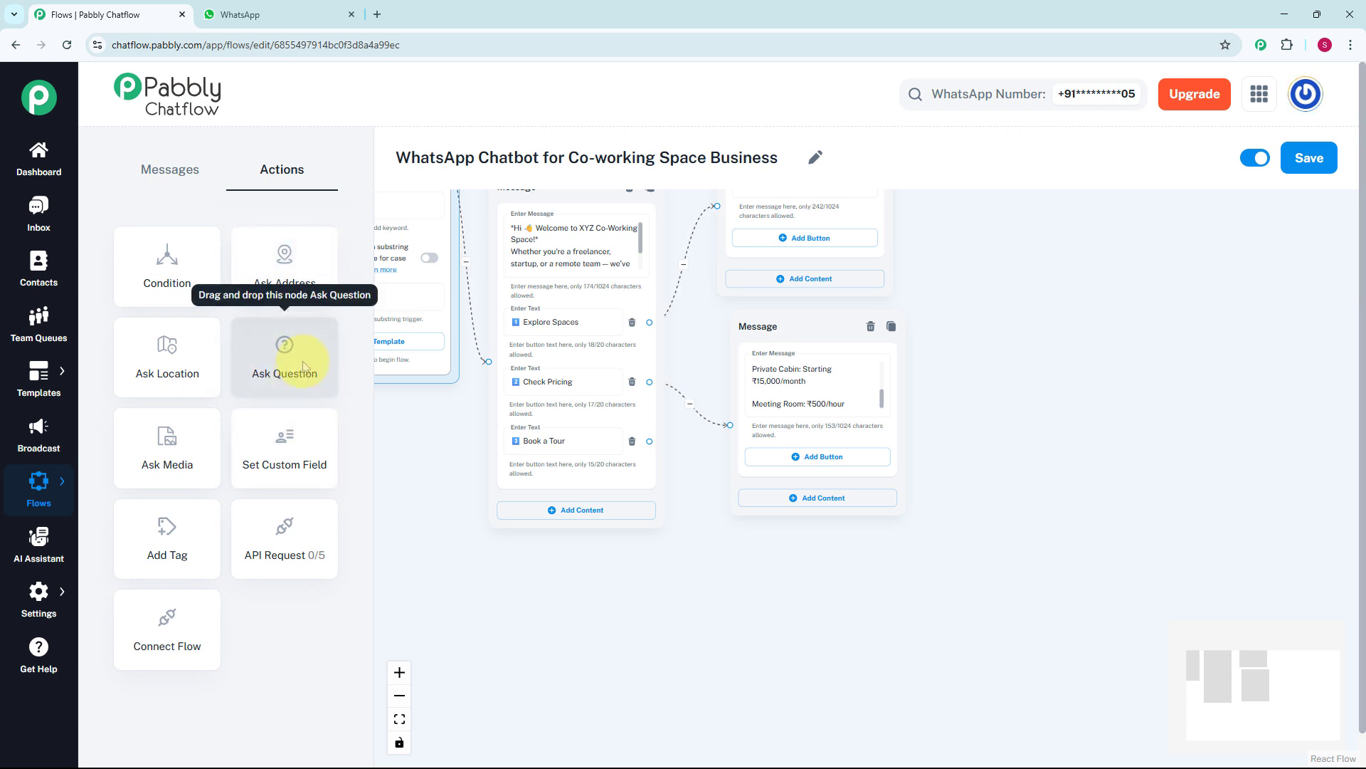
left_click(305, 366)
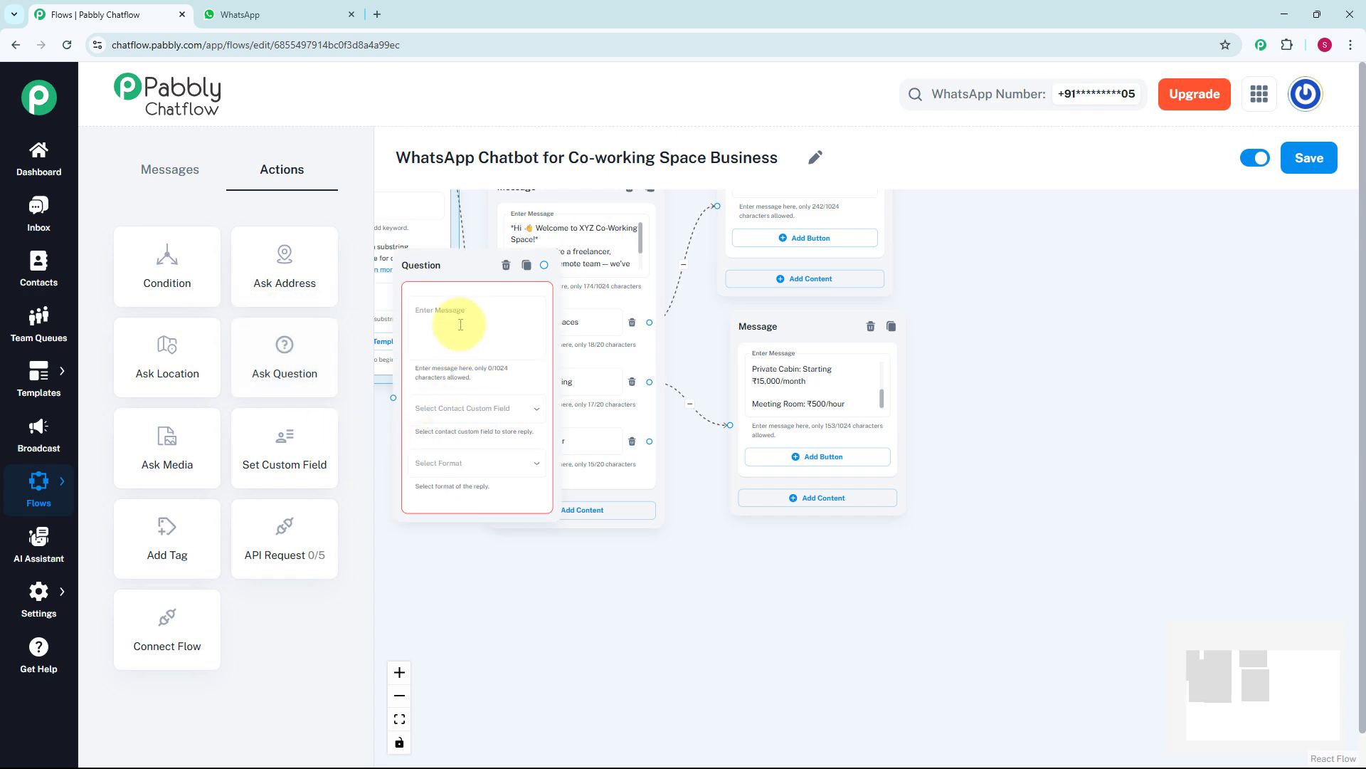
left_click_drag(464, 342, 818, 543)
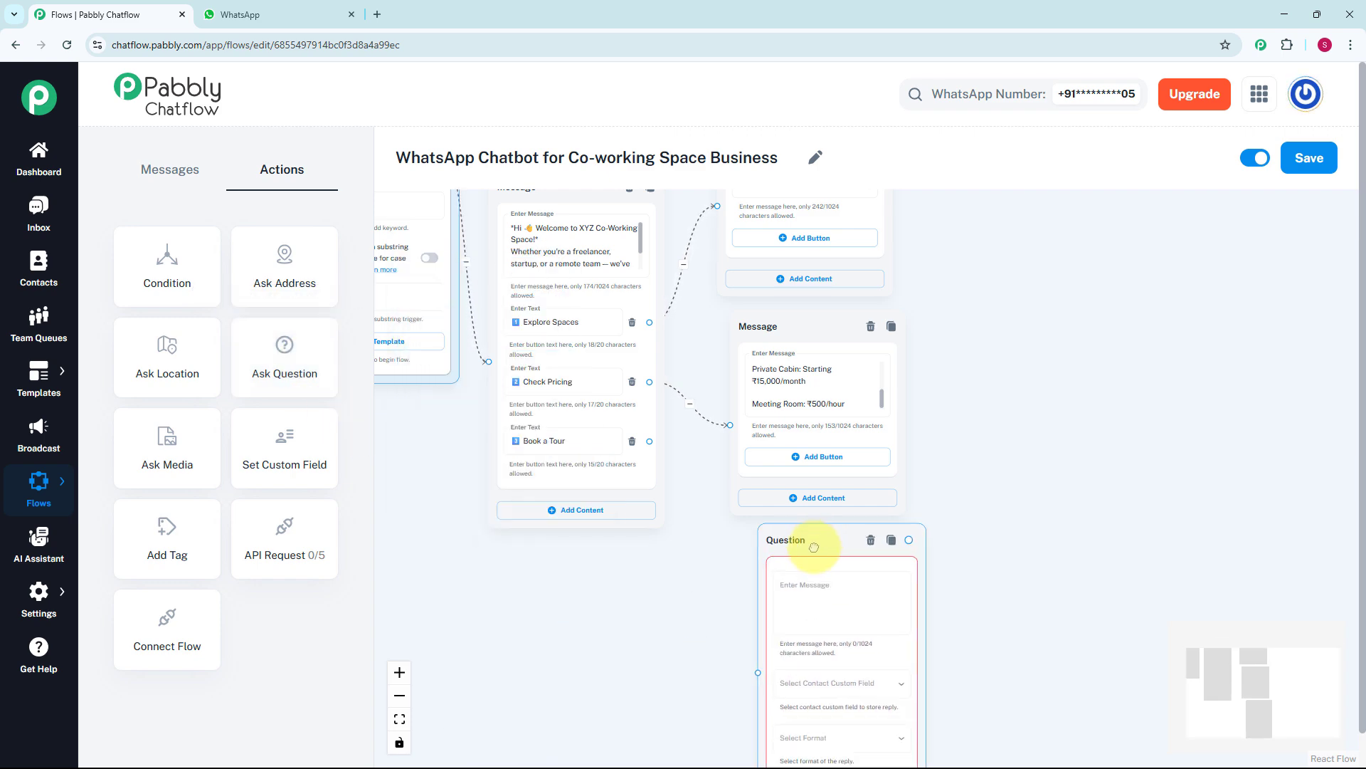
scroll(939, 498, "down", 2)
left_click_drag(977, 554, 858, 449)
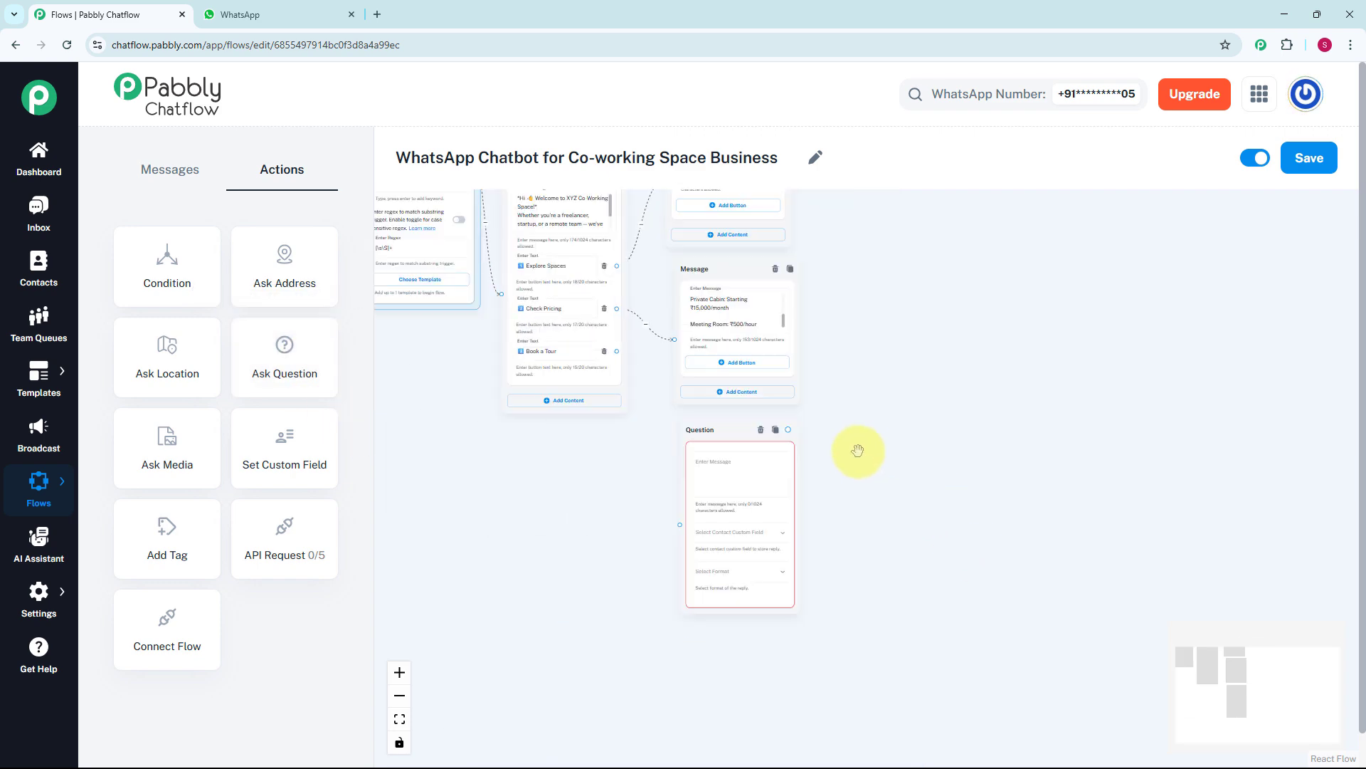
Connect the 3️⃣ Book a Tour button to the question and paste the text beginning "📍 We'd love to show you around!" that asks for the name
scroll(859, 451, "up", 3)
left_click_drag(562, 339, 635, 353)
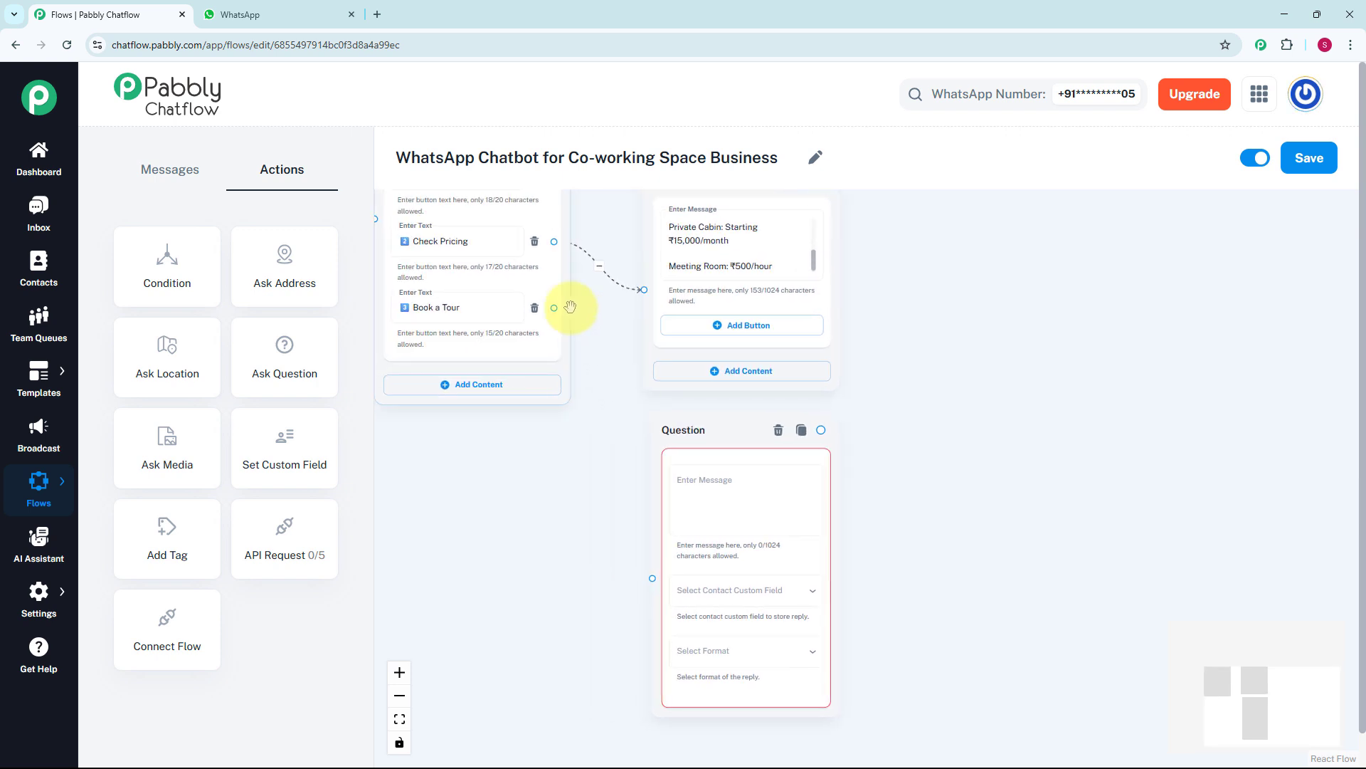
left_click_drag(556, 308, 653, 573)
left_click(708, 479)
scroll(712, 481, "up", 3)
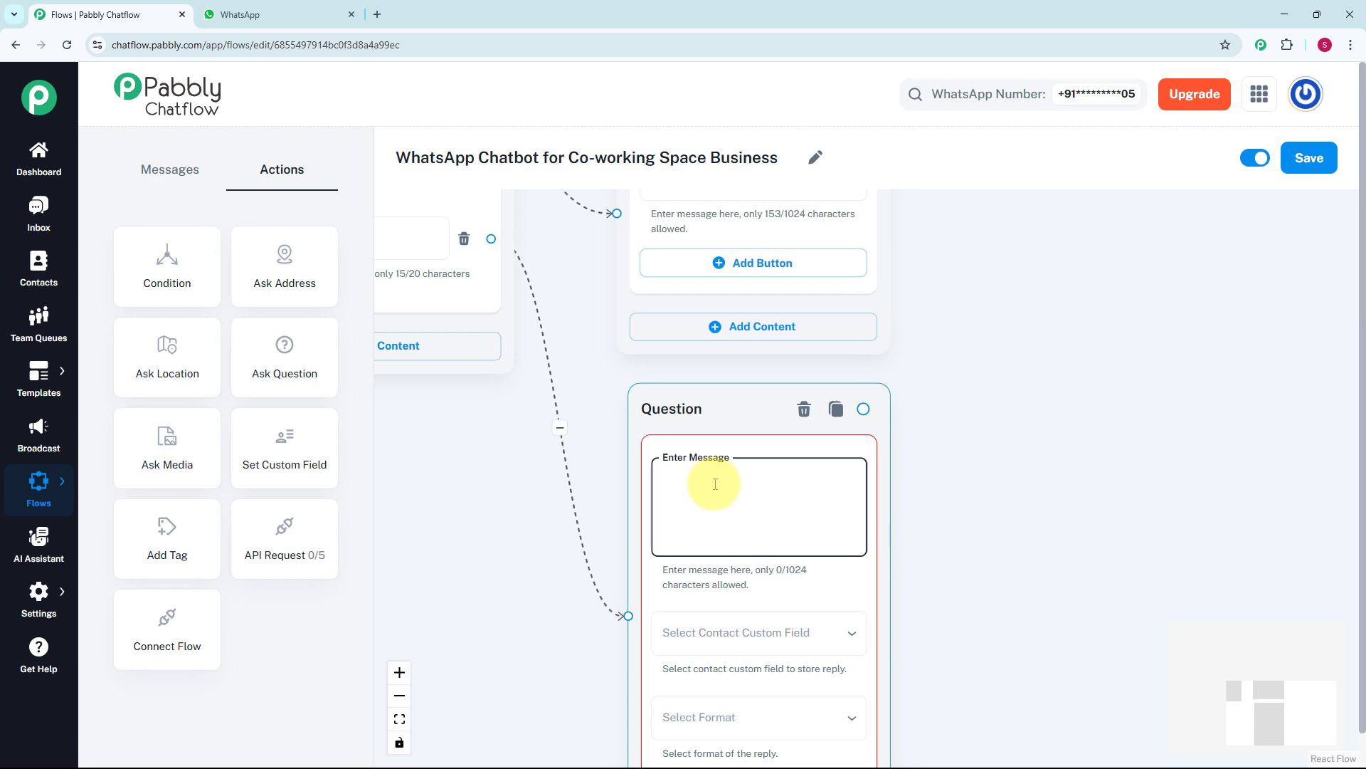
key("ctrl+v")
scroll(715, 484, "down", 3)
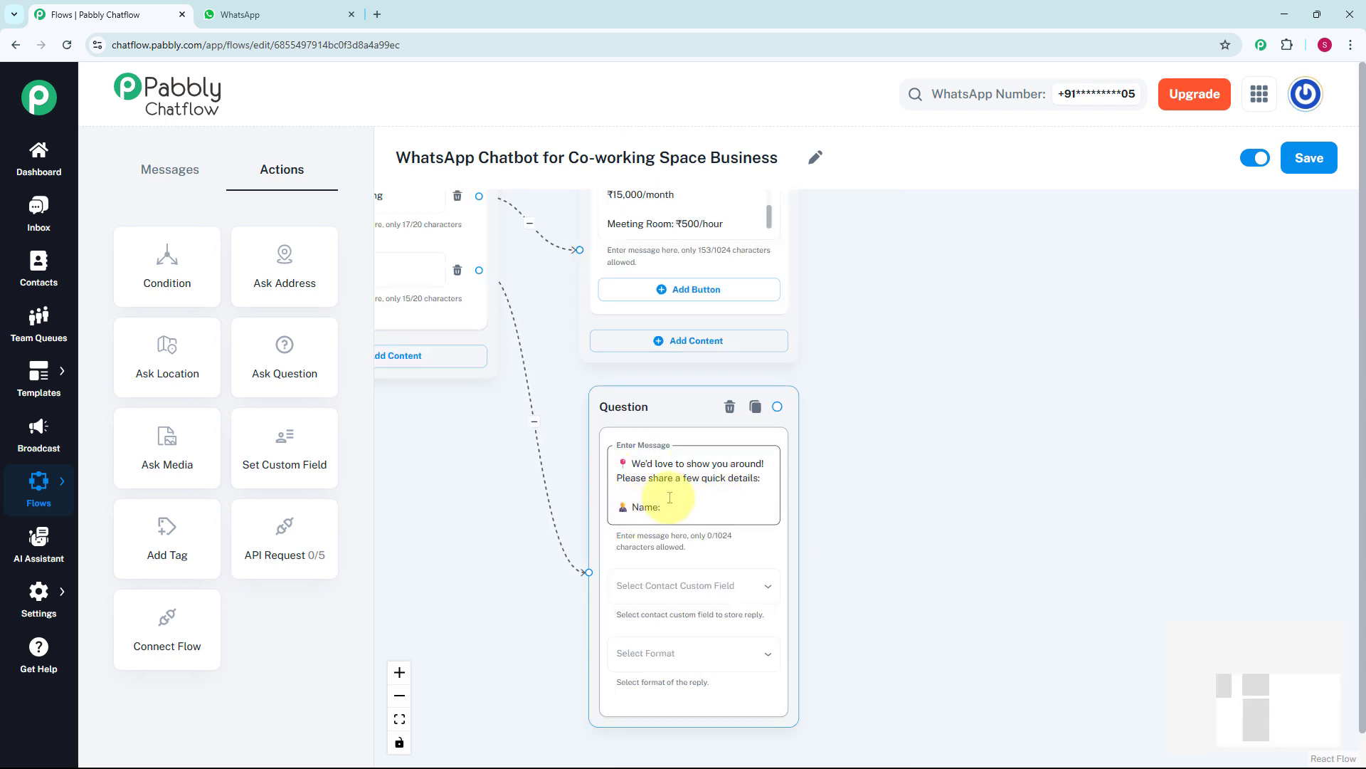
Store the name question's reply in the FullName contact custom field with the format Any
left_click(655, 591)
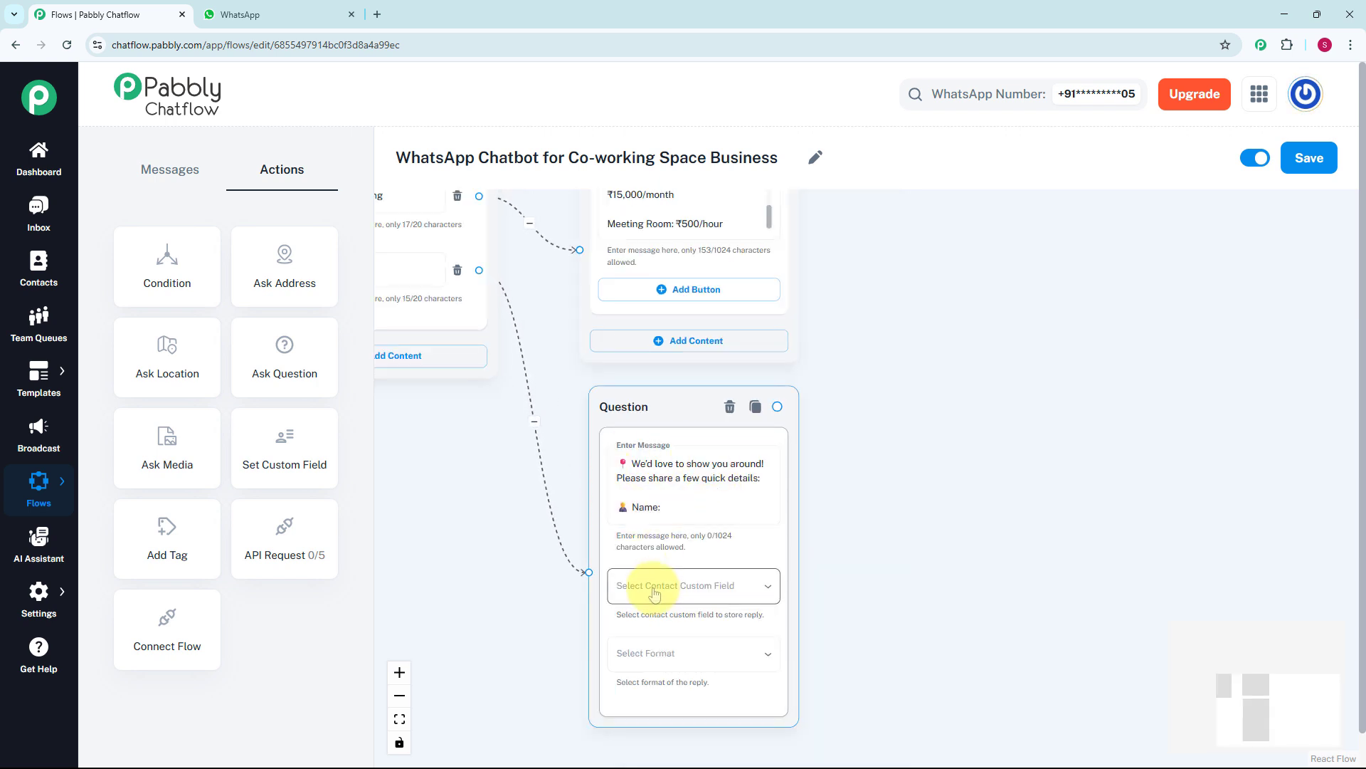
left_click(654, 591)
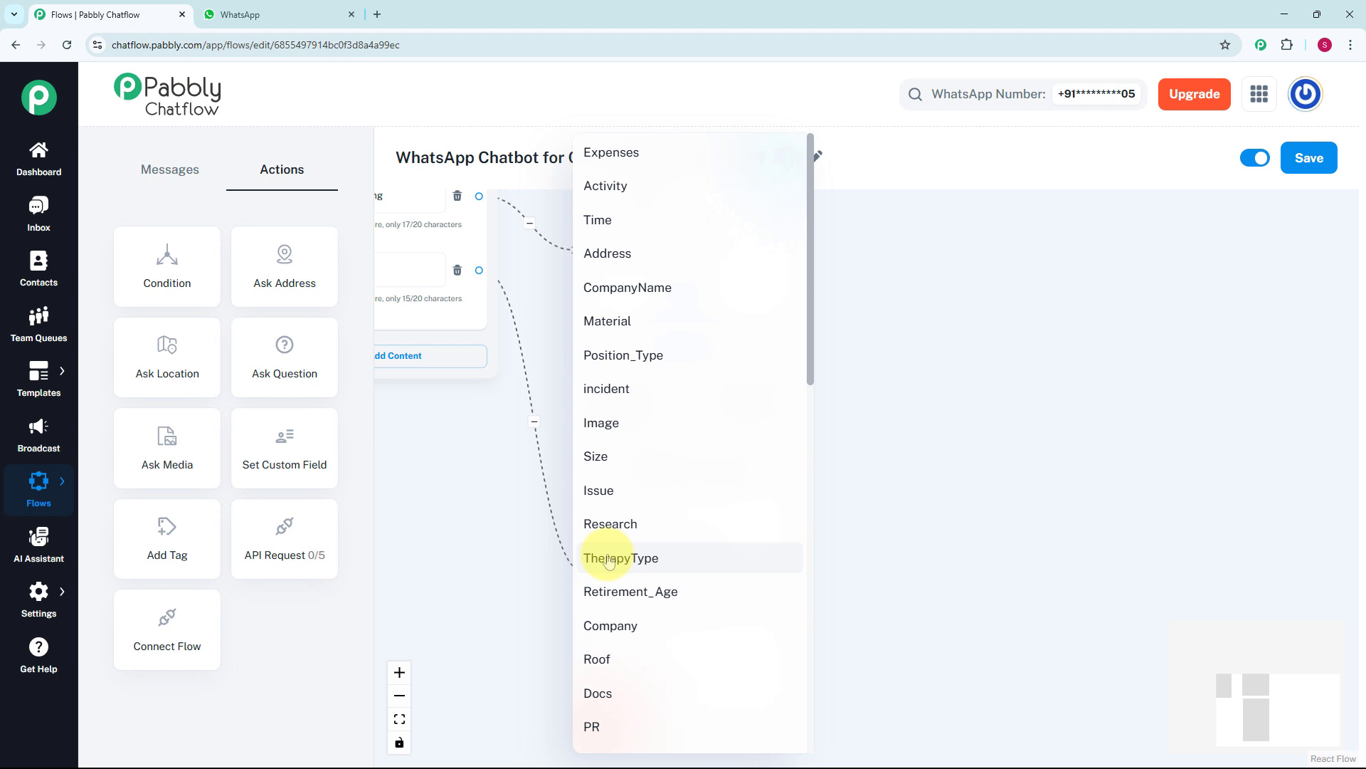
left_click(39, 595)
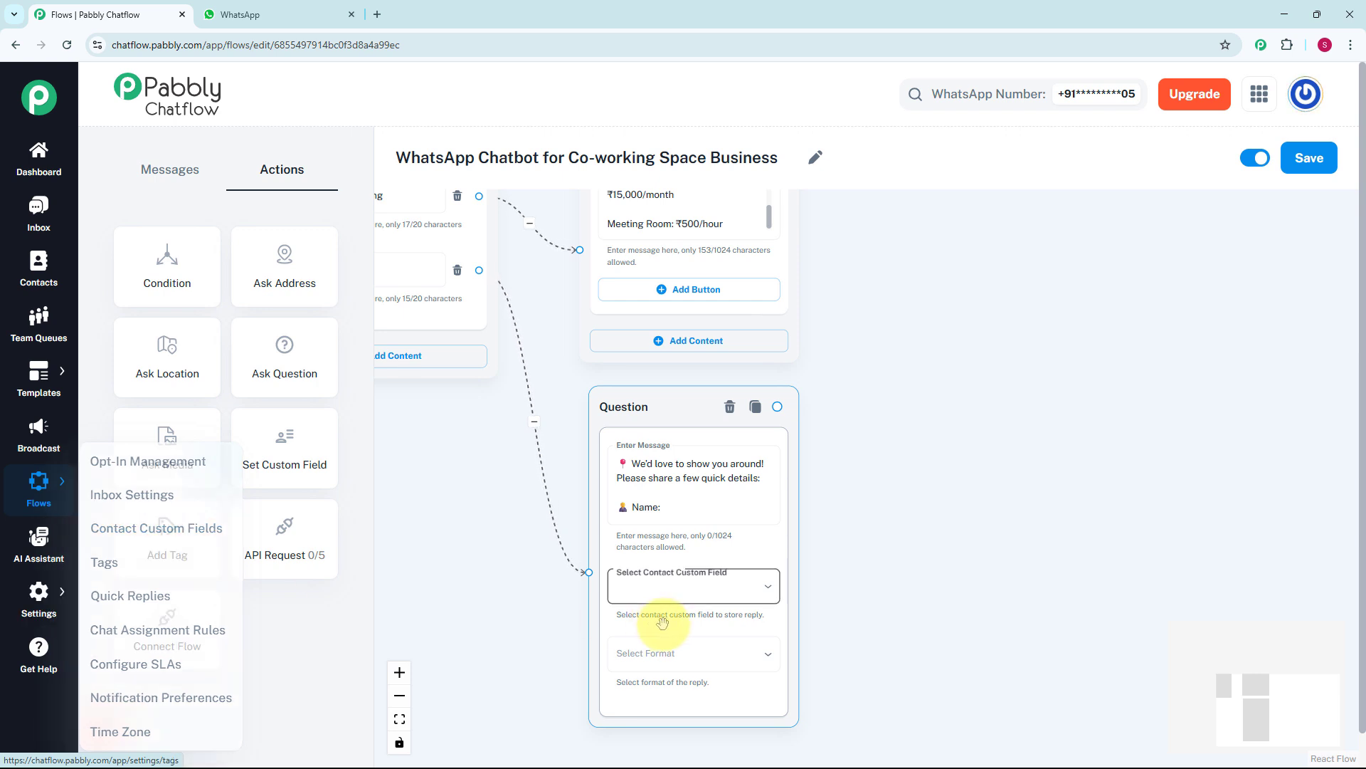
left_click(677, 593)
scroll(679, 579, "down", 3)
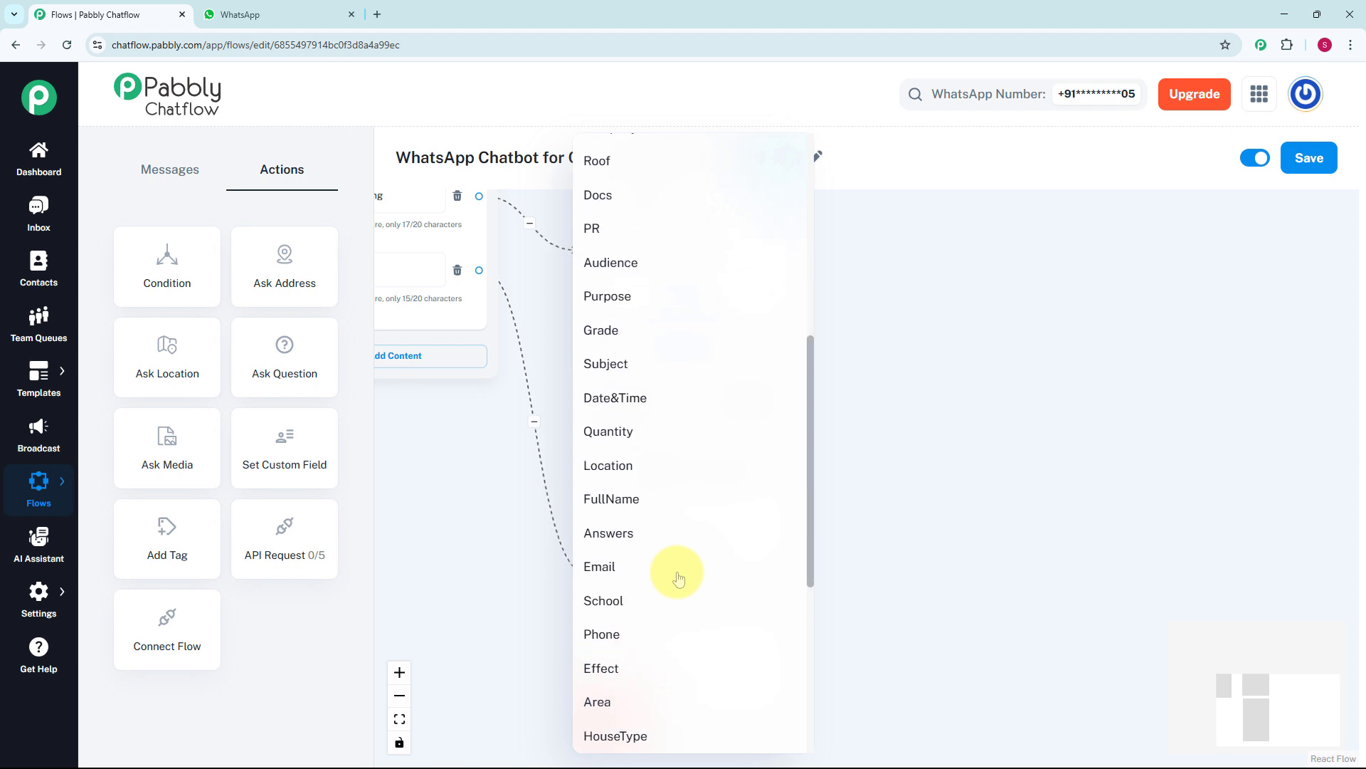
left_click(677, 572)
left_click(677, 653)
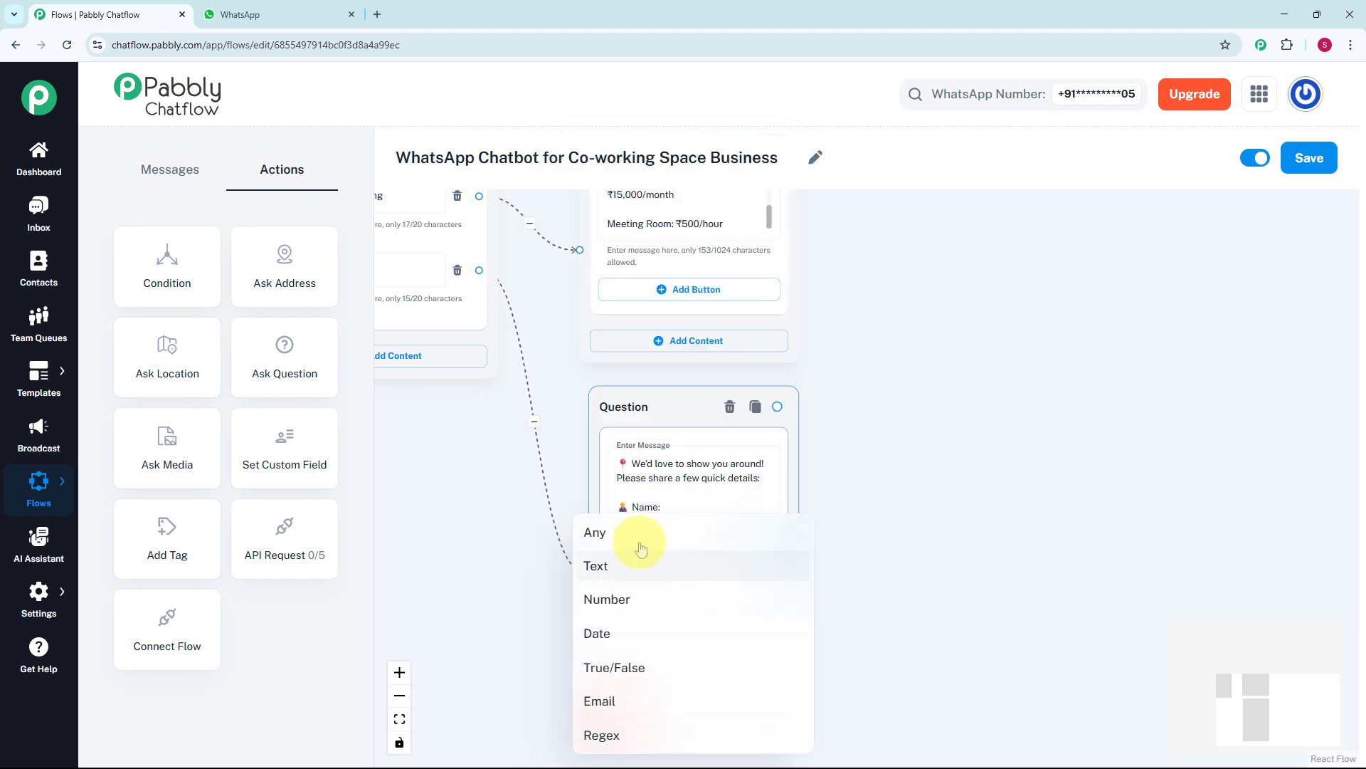
left_click(637, 539)
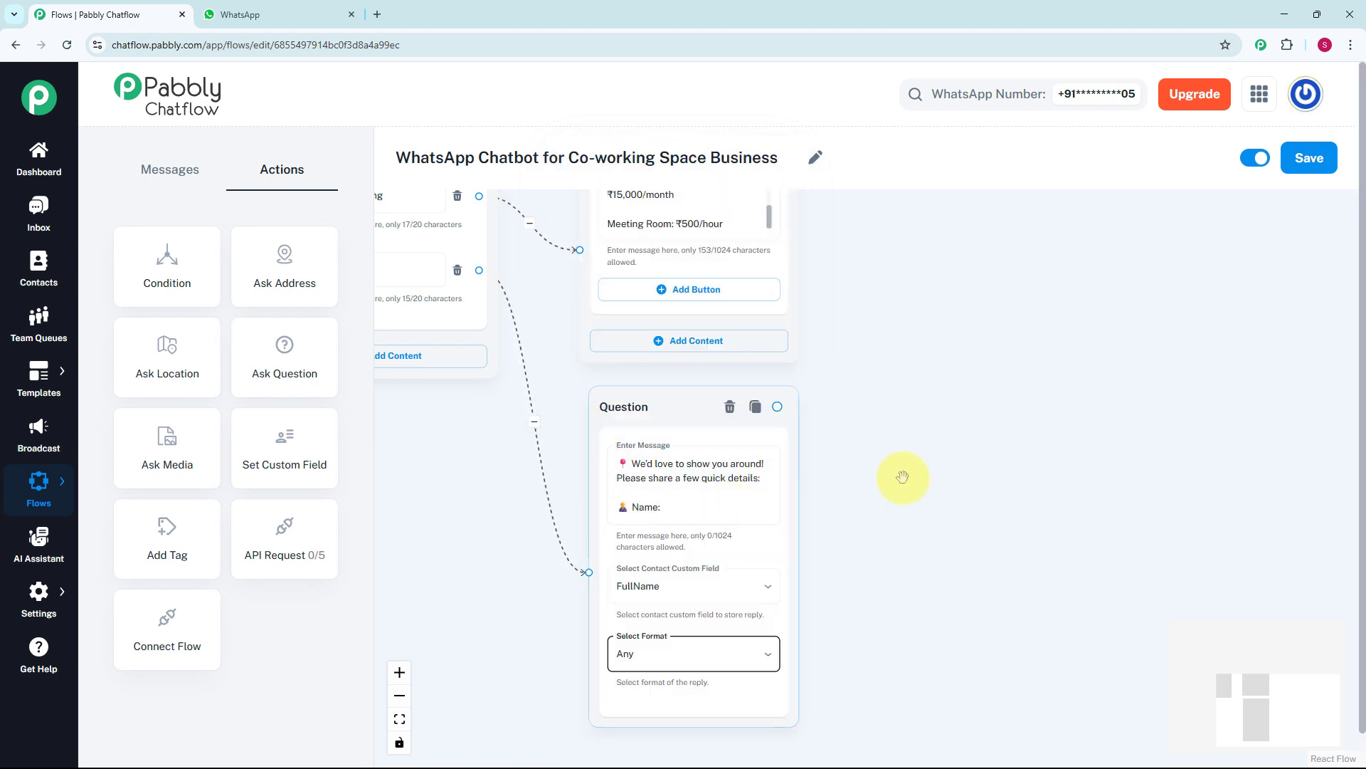
Connect a second question reading "Please share: 🗓️ Preferred Date:" and store its reply in the Date custom field with the Date format
scroll(900, 474, "down", 3)
left_click_drag(897, 476, 770, 451)
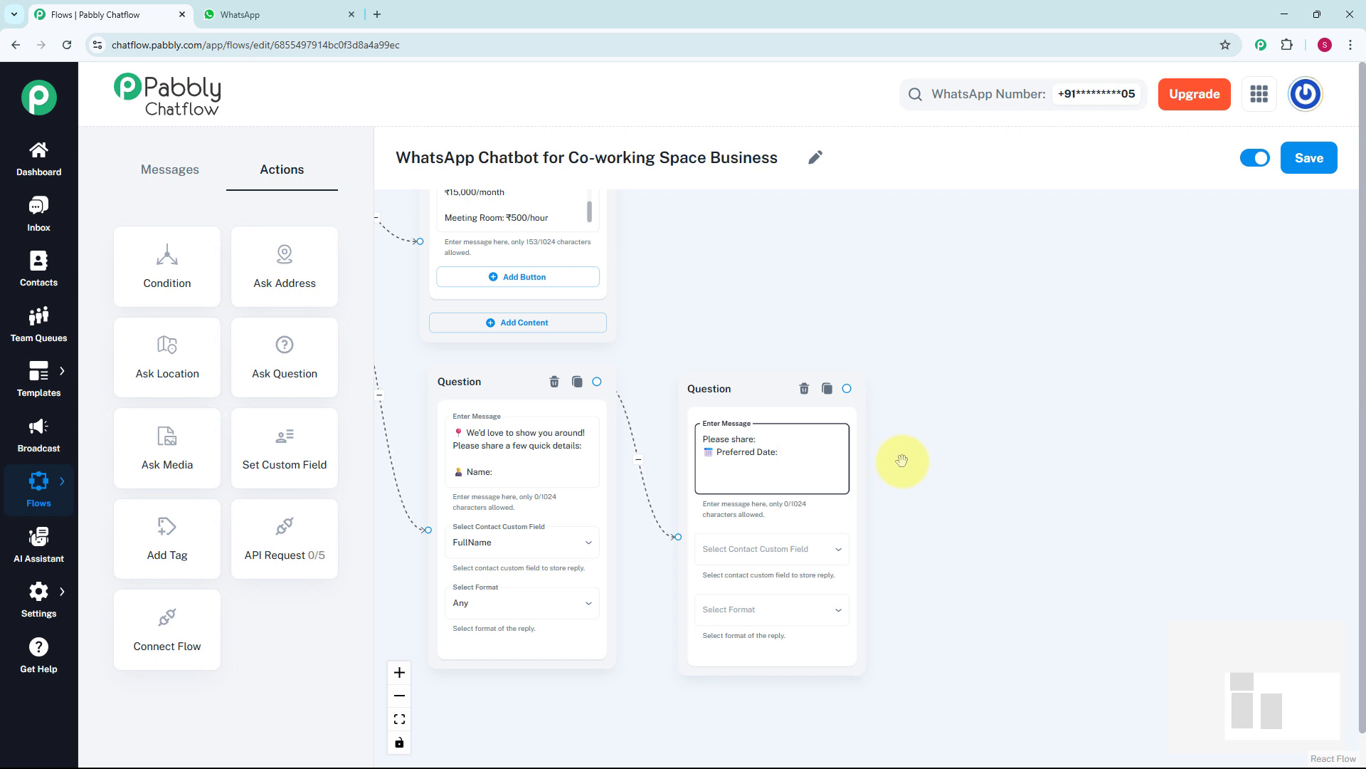
left_click(747, 558)
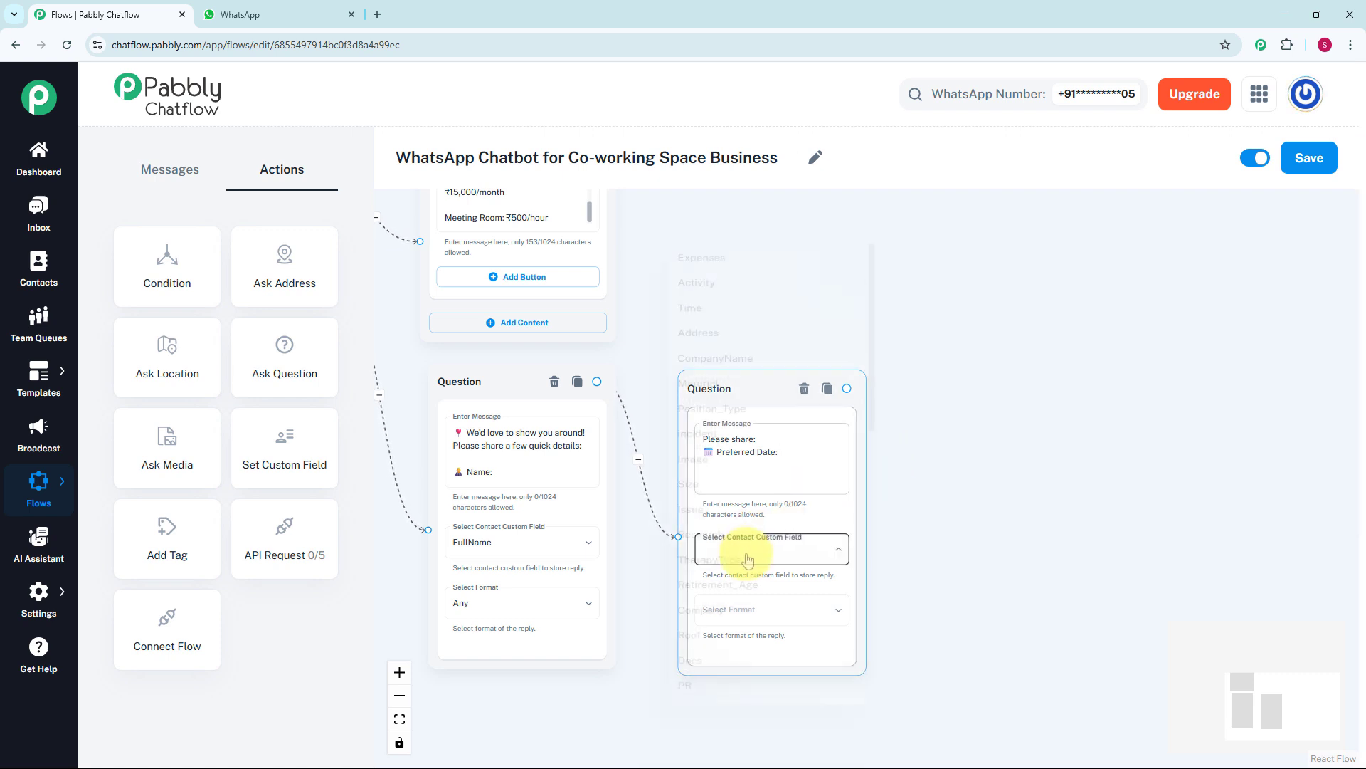
scroll(741, 552, "down", 5)
left_click(744, 555)
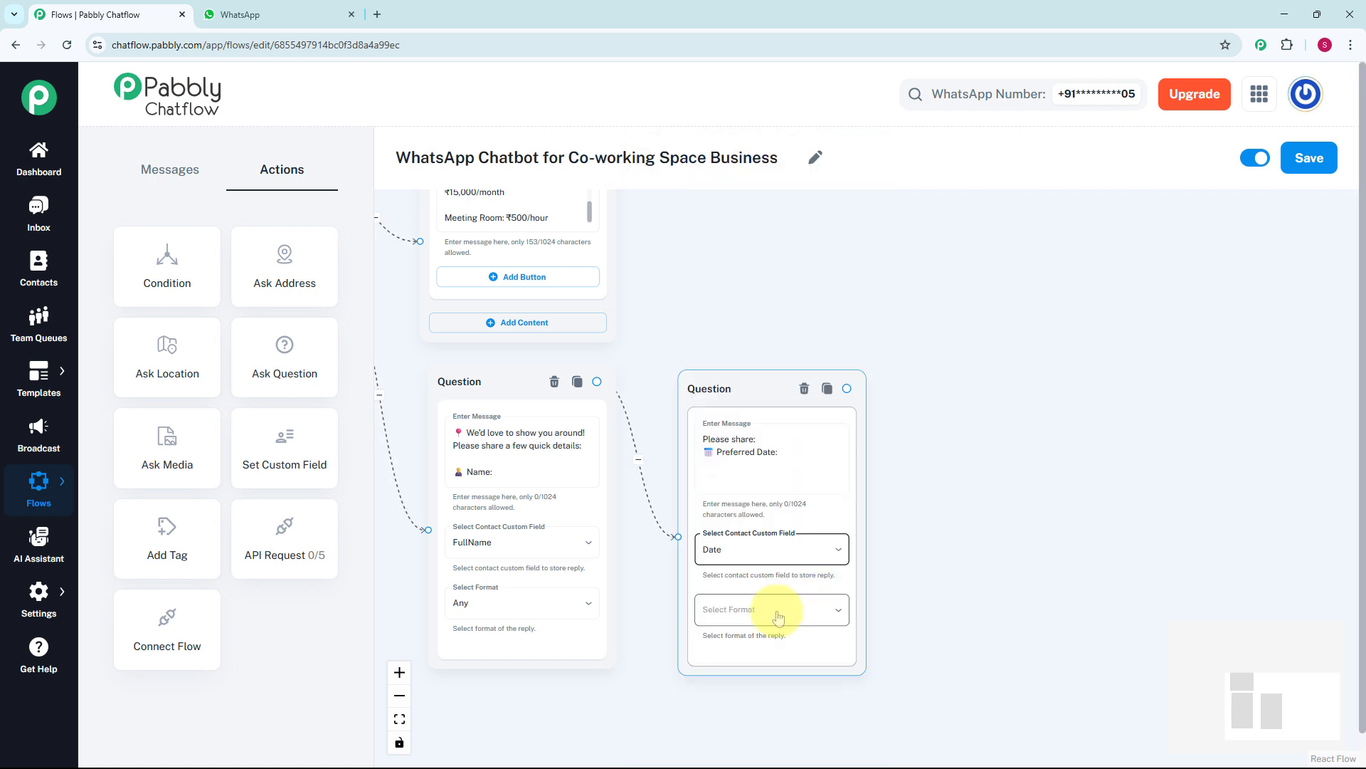
left_click(777, 617)
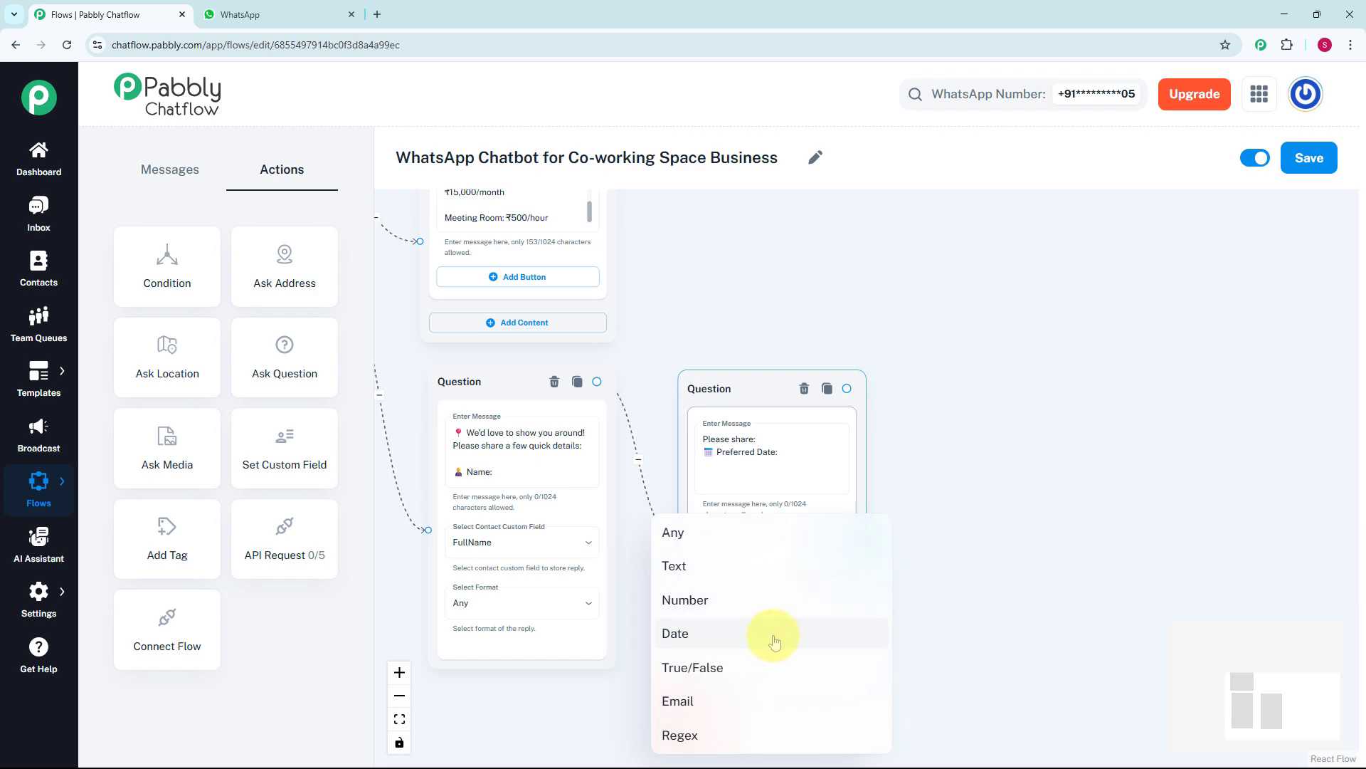
left_click(775, 637)
Connect a text message to the date question reading "Thanks $FullName ✅ We'll confirm your tour shortly via WhatsApp or call."
scroll(916, 582, "down", 1)
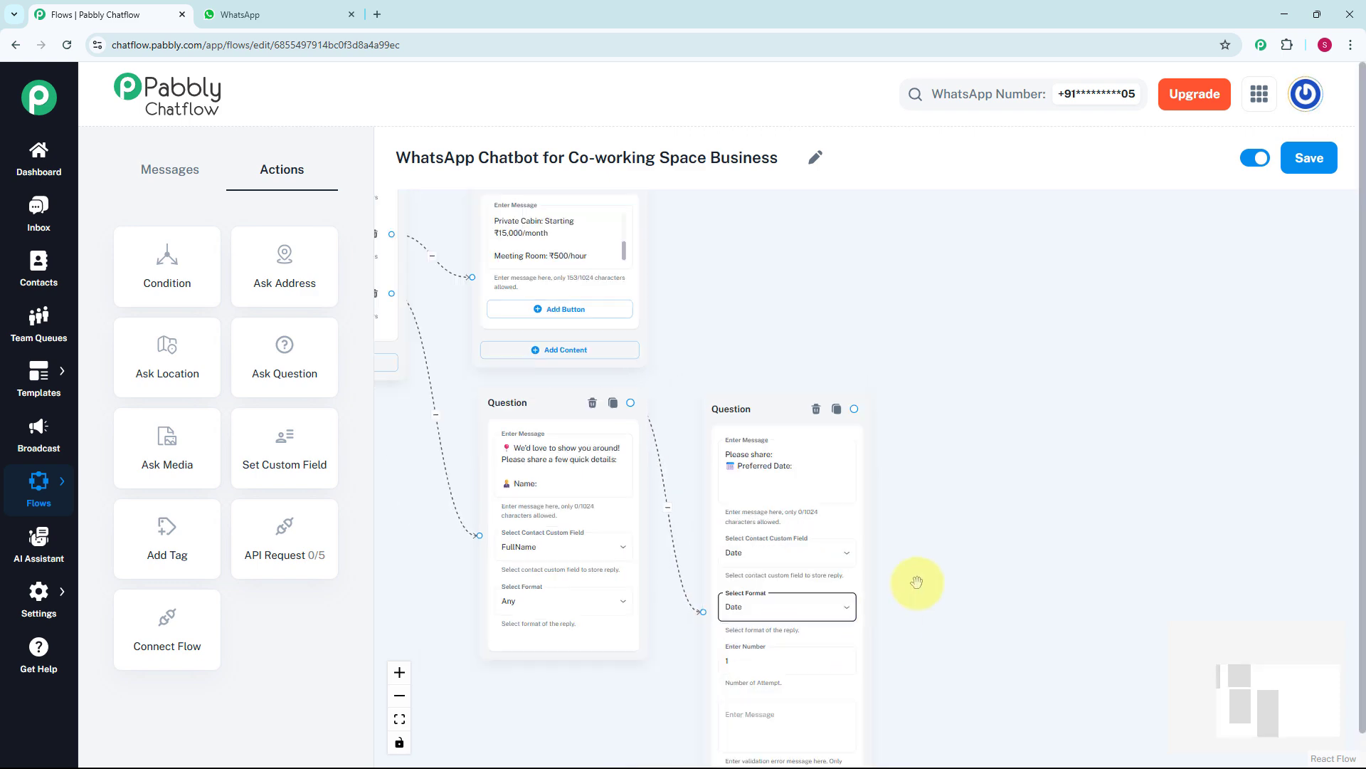
scroll(917, 582, "down", 3)
left_click_drag(902, 561, 825, 495)
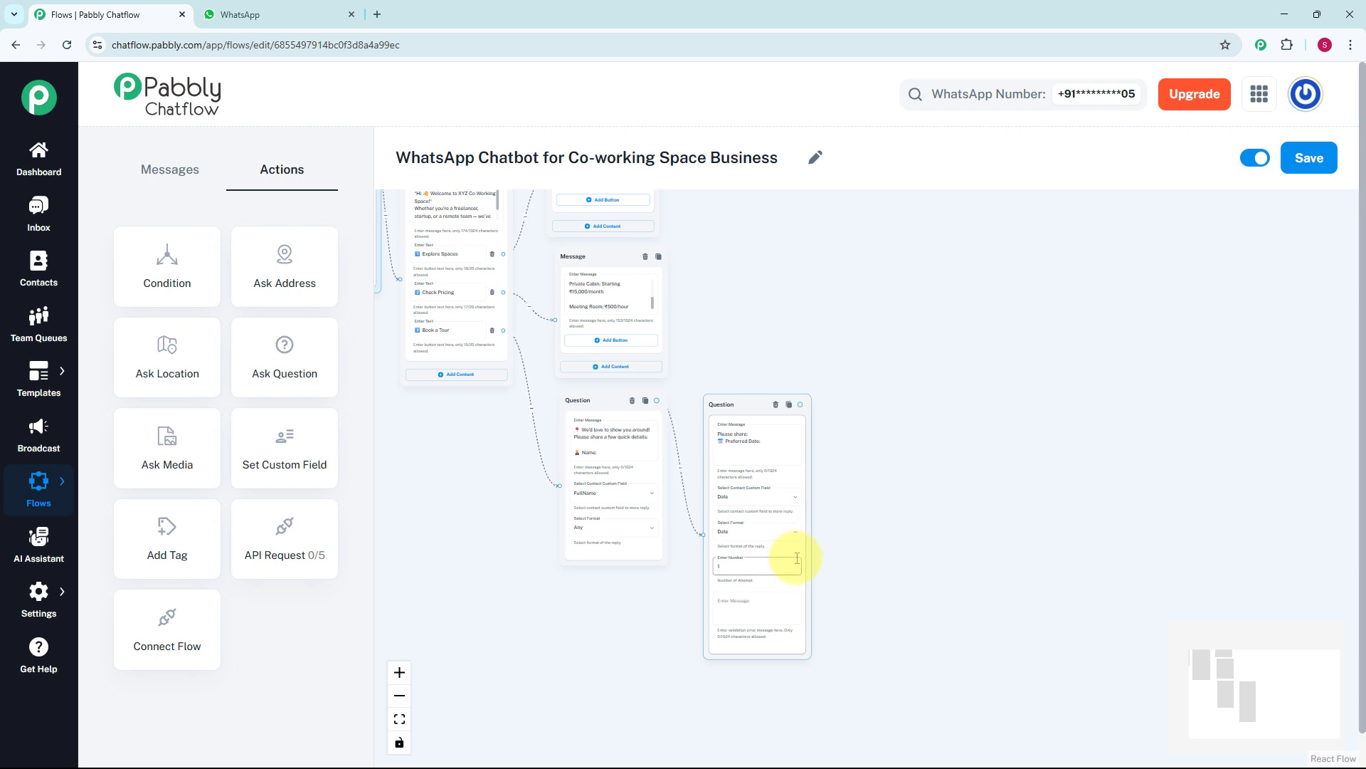
scroll(797, 559, "up", 3)
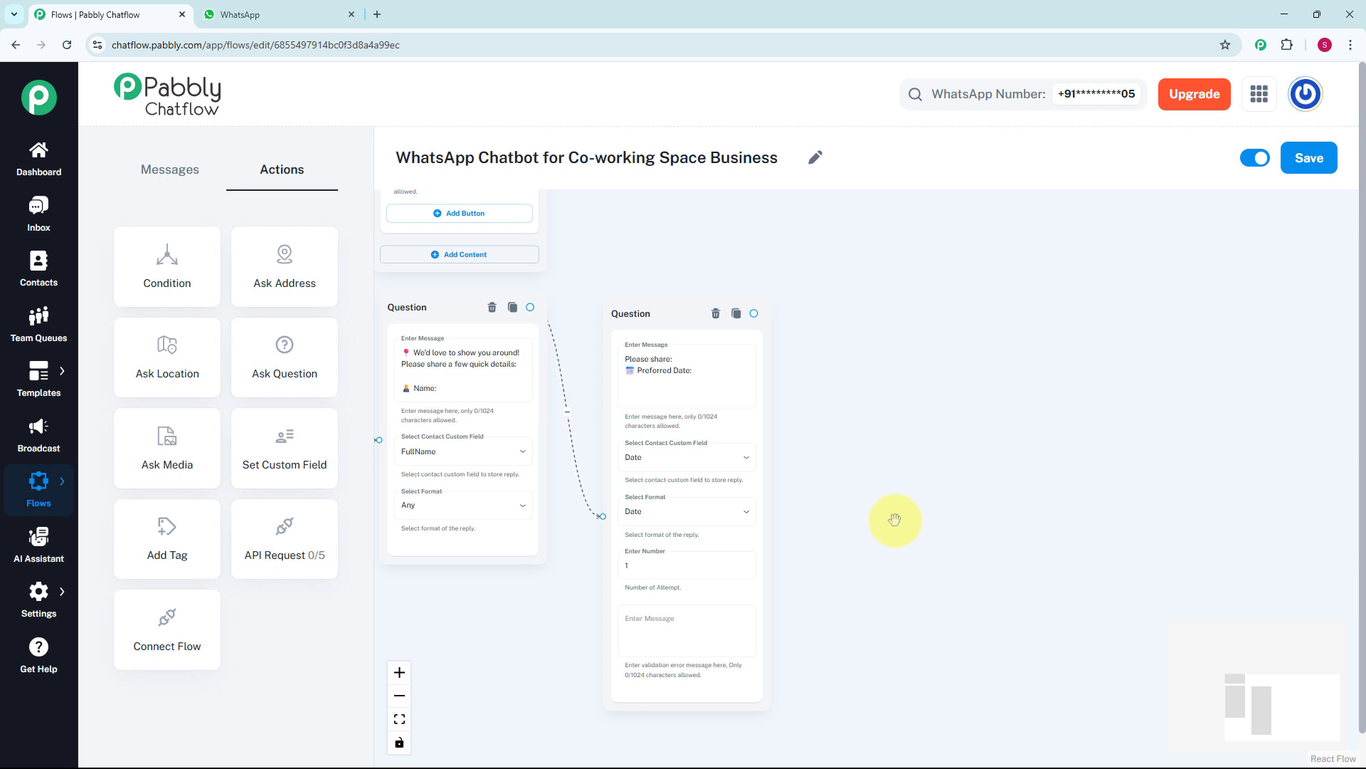
scroll(883, 513, "up", 2)
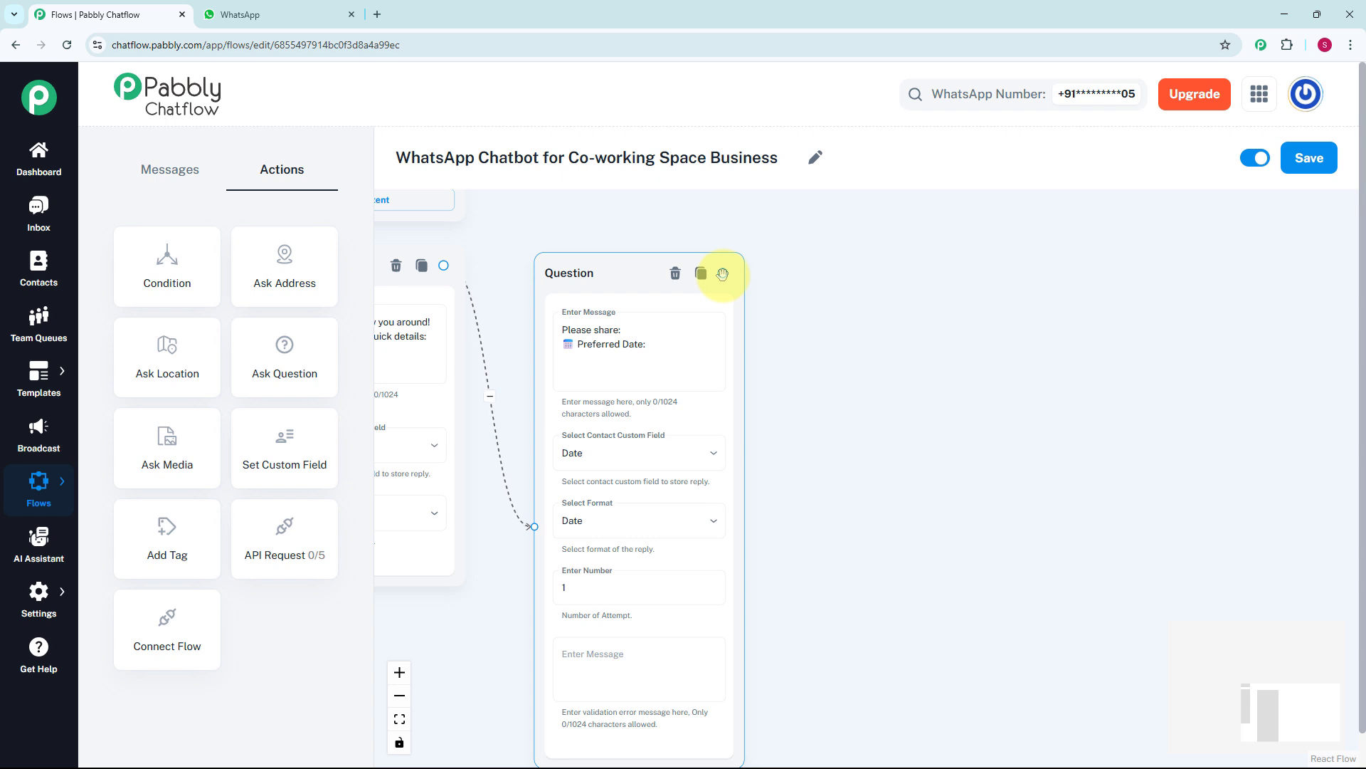
left_click_drag(722, 274, 860, 366)
left_click(854, 399)
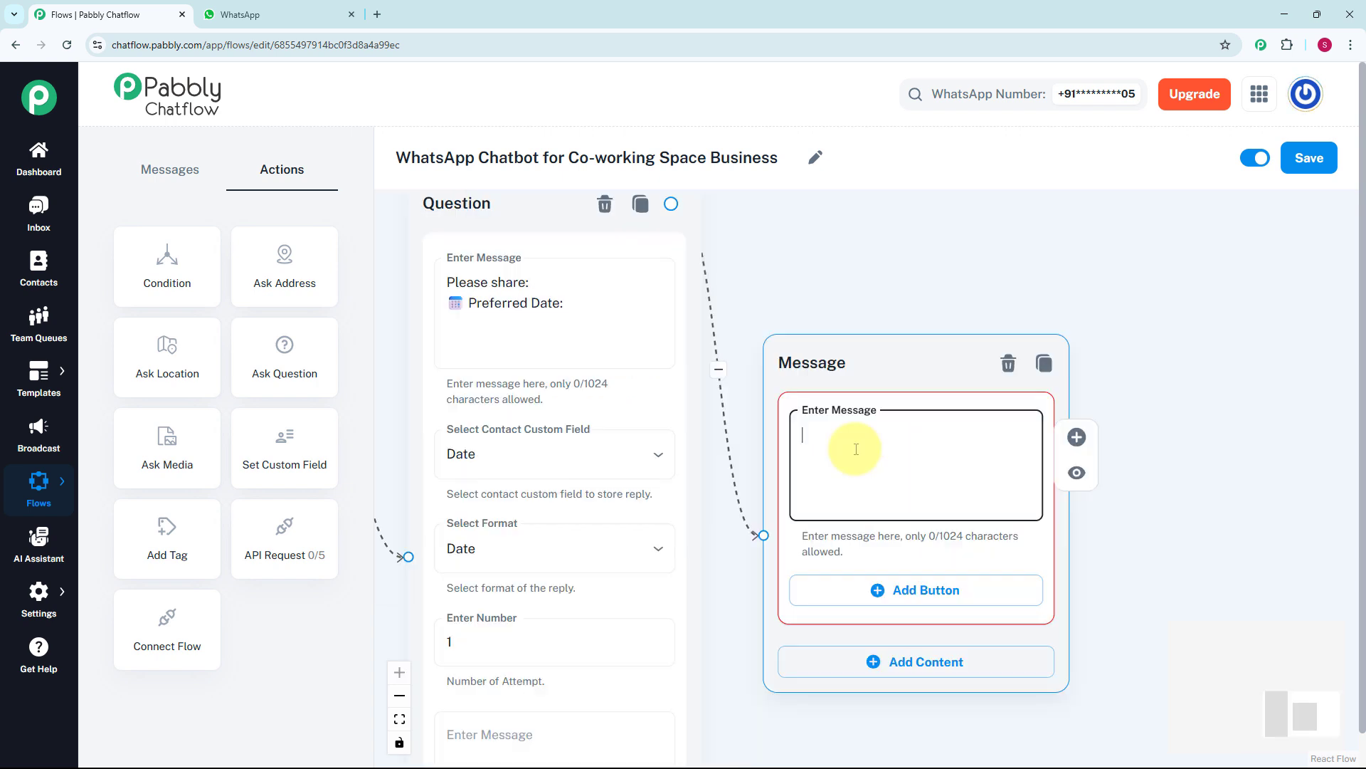
type("Thanks $FullName  ✅ We'll confirm your tour shortly via WhatsApp or call.")
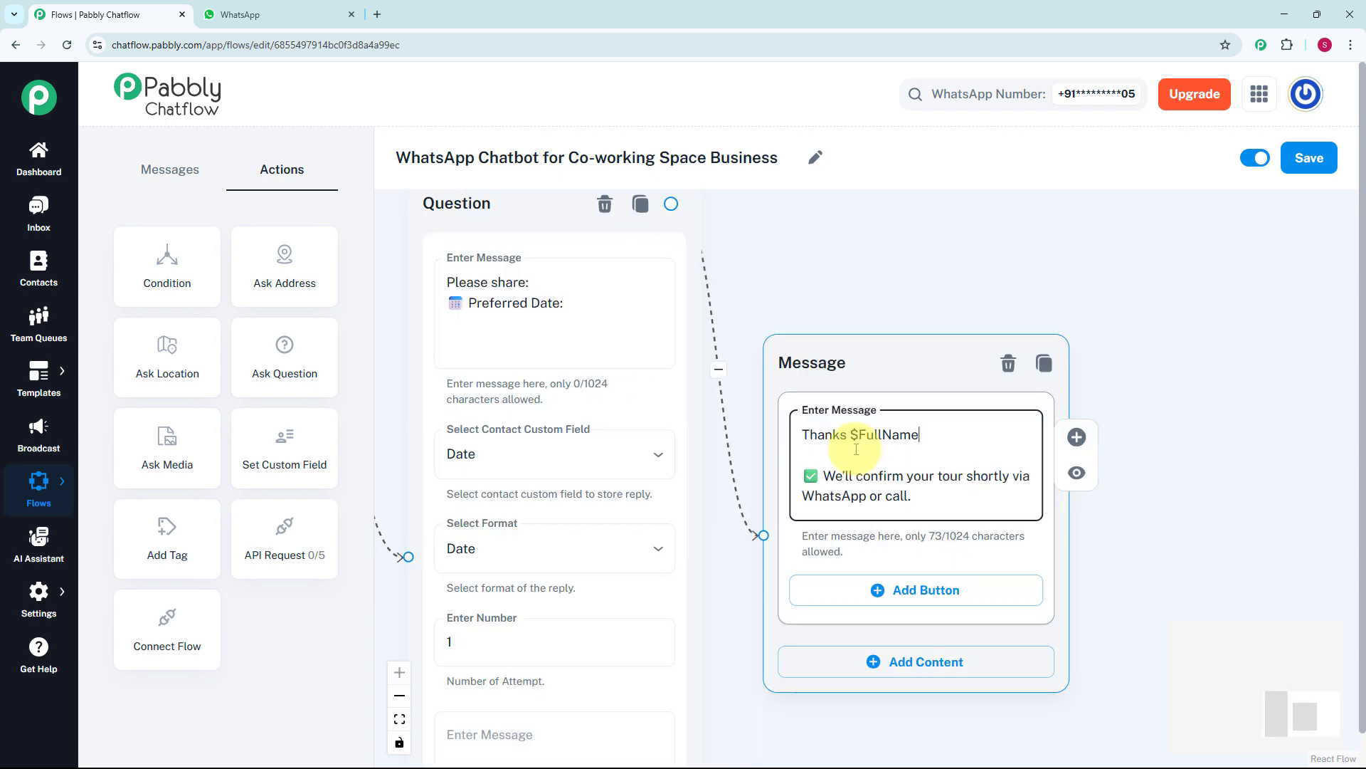
left_click(918, 443)
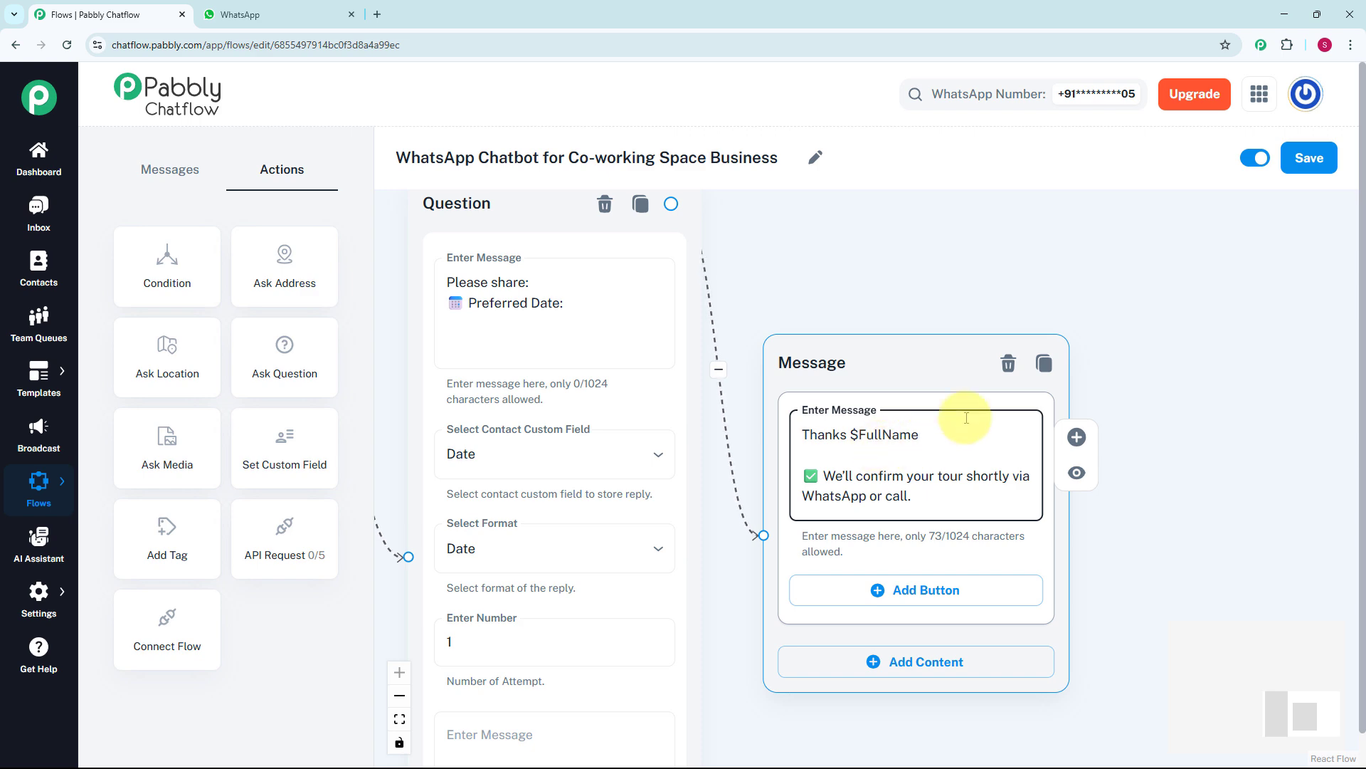
scroll(849, 287, "down", 2)
scroll(849, 287, "down", 1)
left_click_drag(849, 288, 1085, 300)
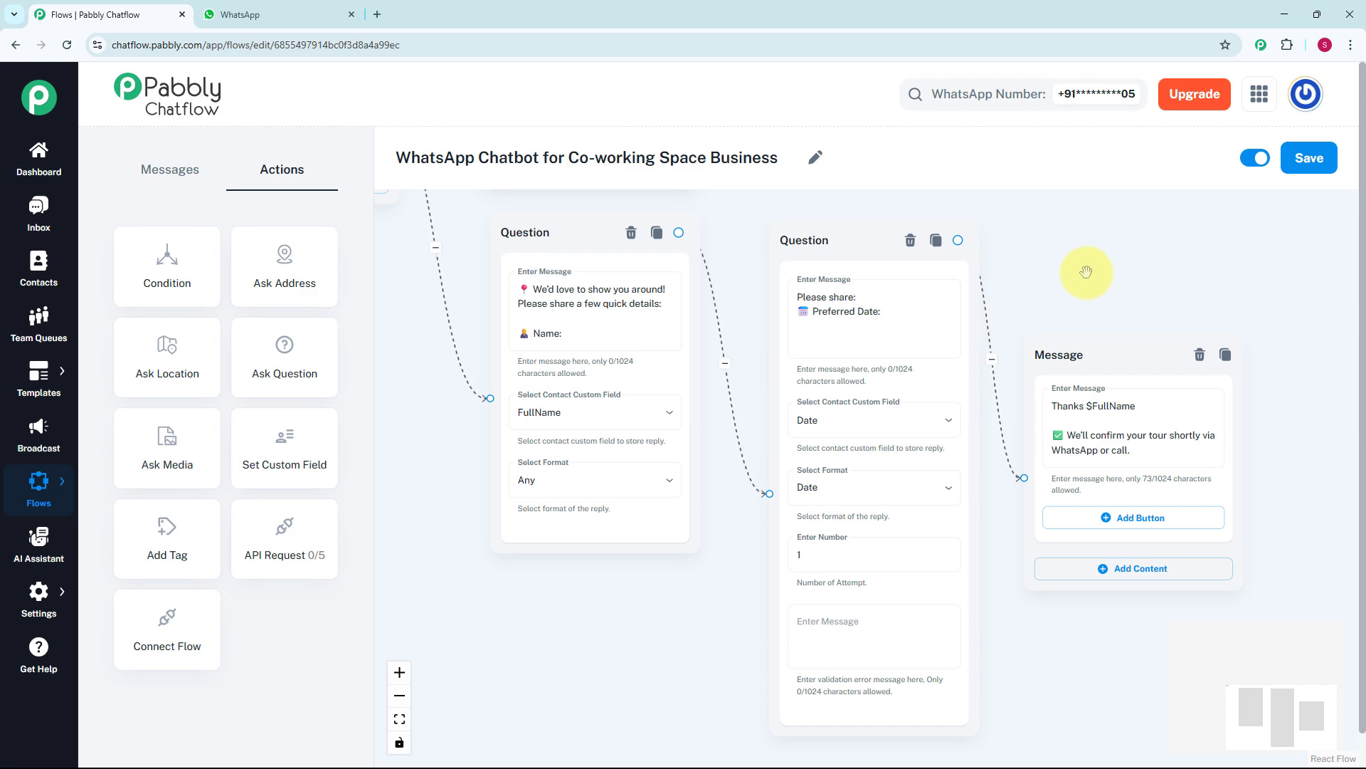
scroll(1089, 264, "down", 3)
left_click_drag(1082, 275, 1080, 410)
scroll(1080, 410, "down", 3)
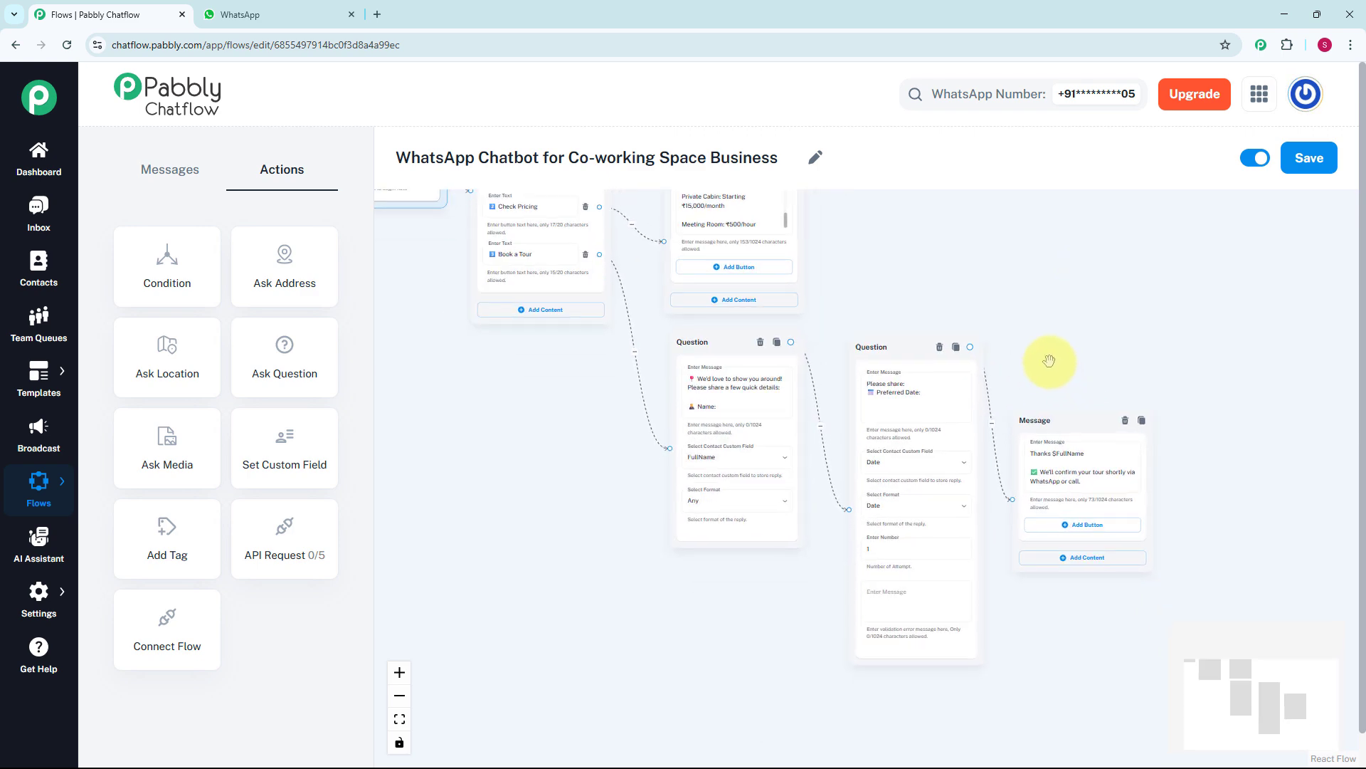
Save the completed co-working space chatbot flow
scroll(1015, 381, "down", 3)
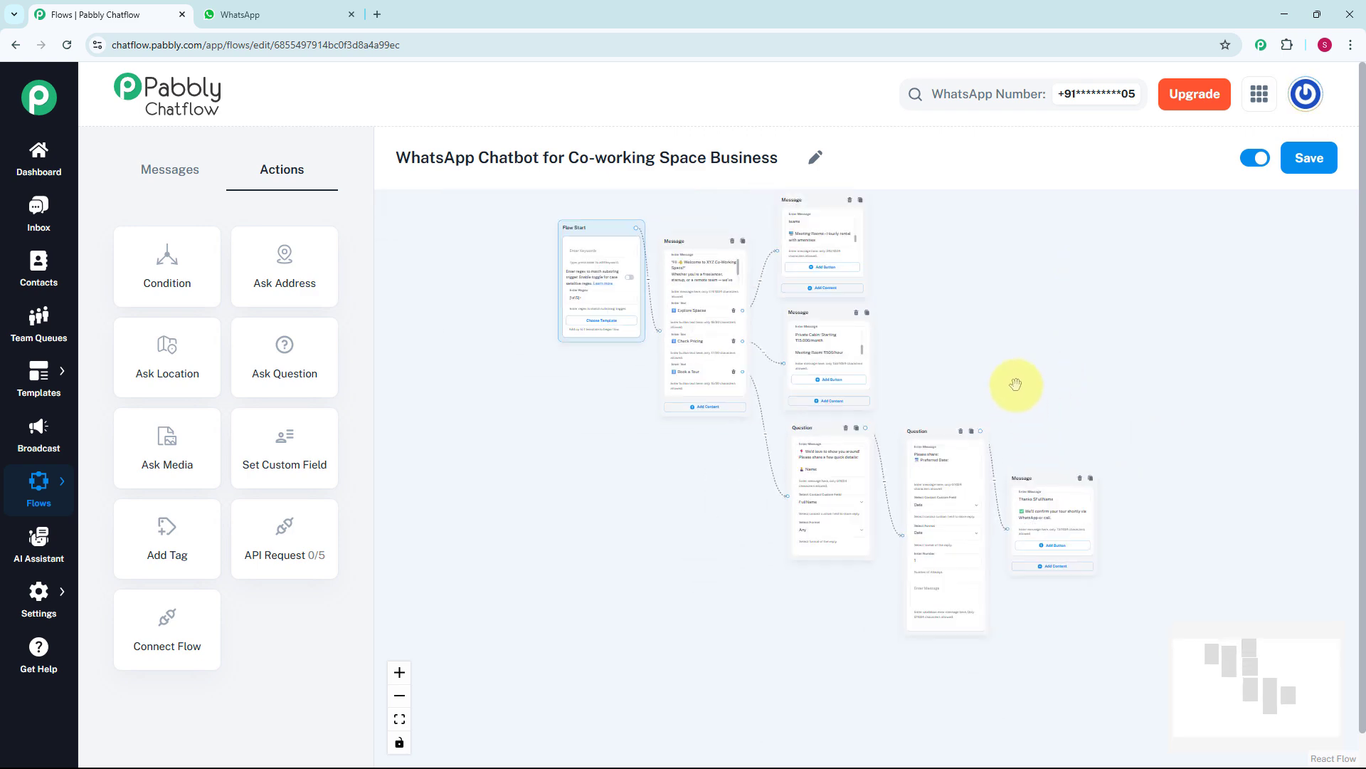
left_click_drag(1016, 381, 987, 444)
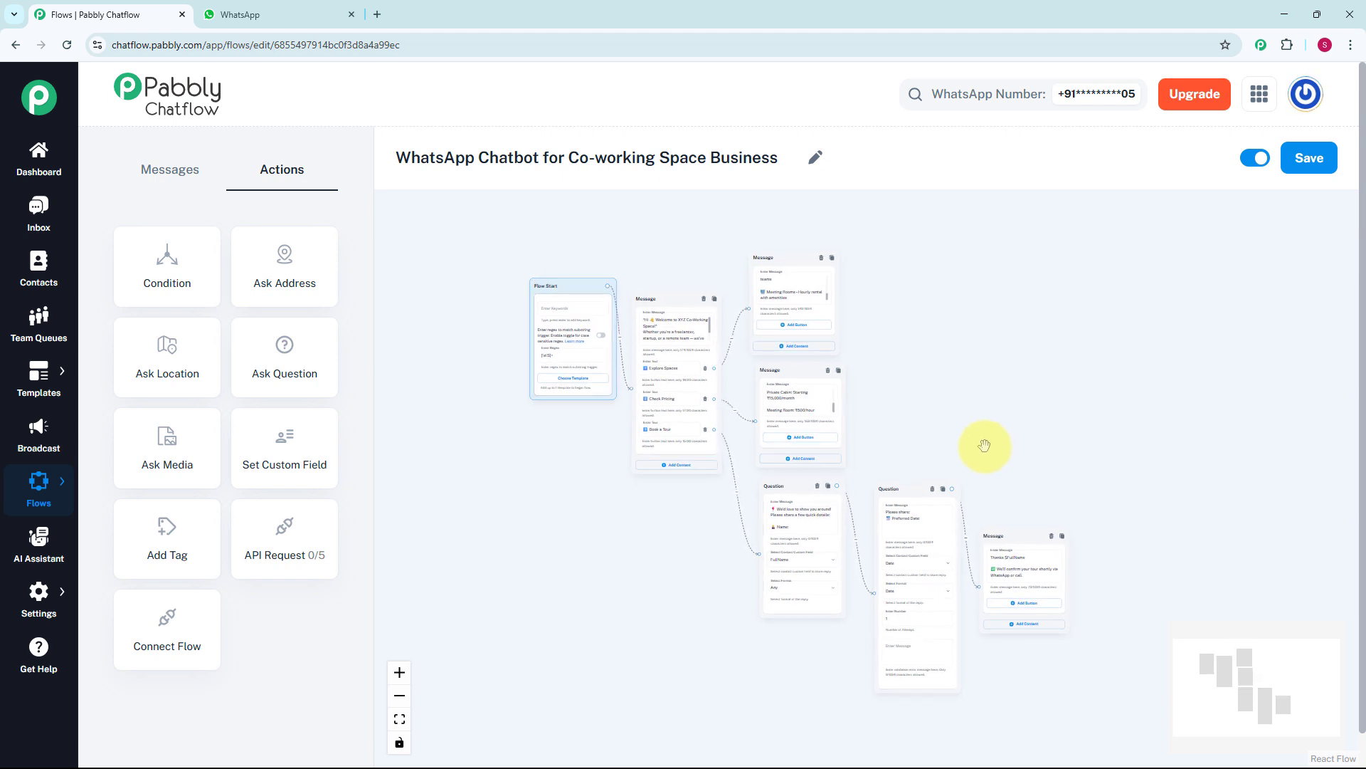
left_click(1313, 164)
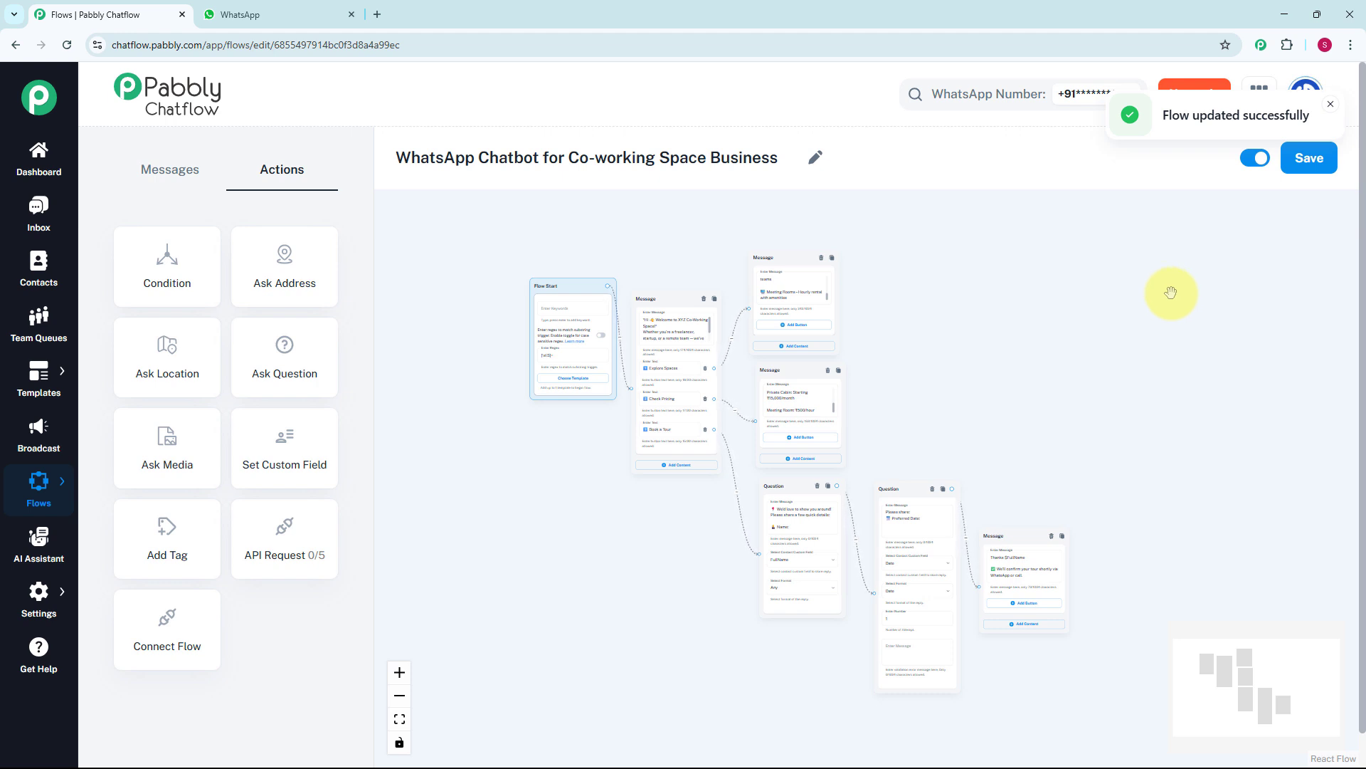
Open the most recent test chat in the Inbox and review the chatbot conversation from the welcome message to the tour confirmation
left_click(33, 219)
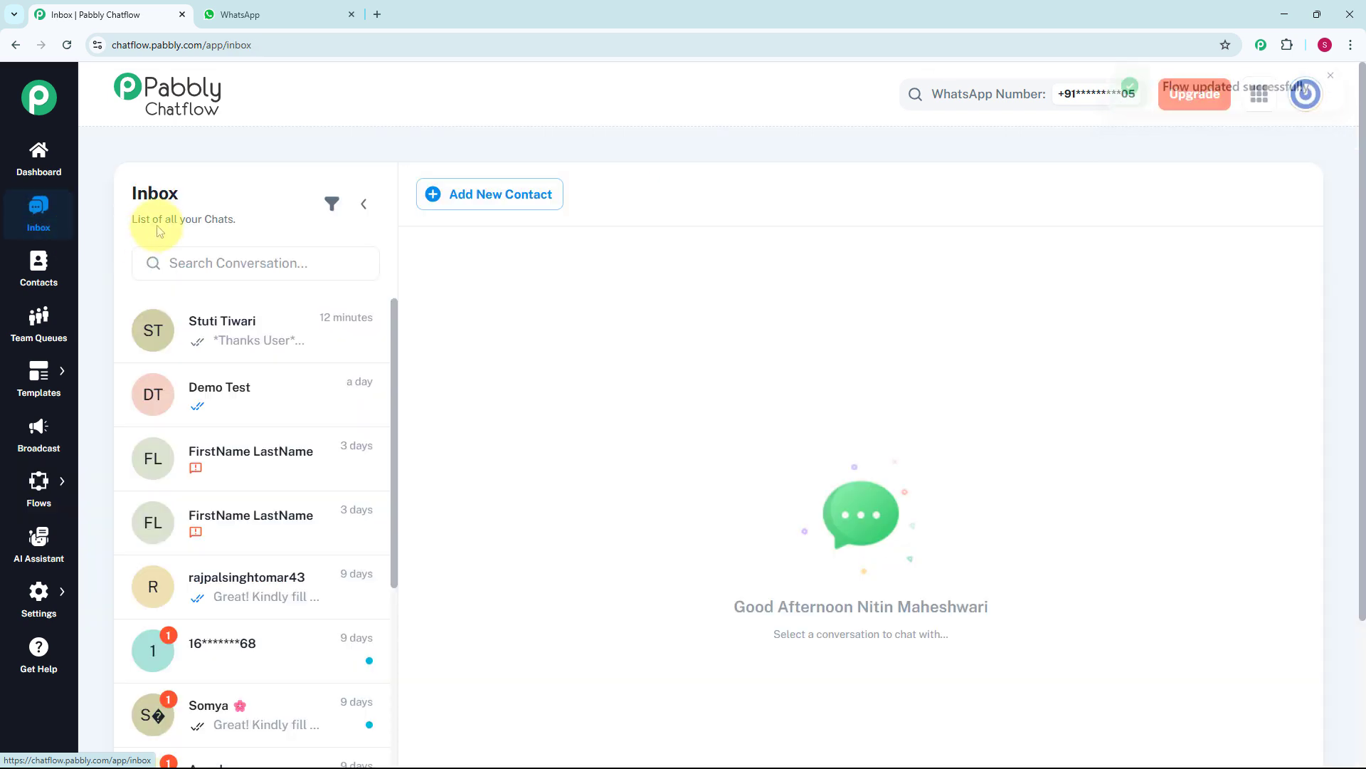
left_click(271, 343)
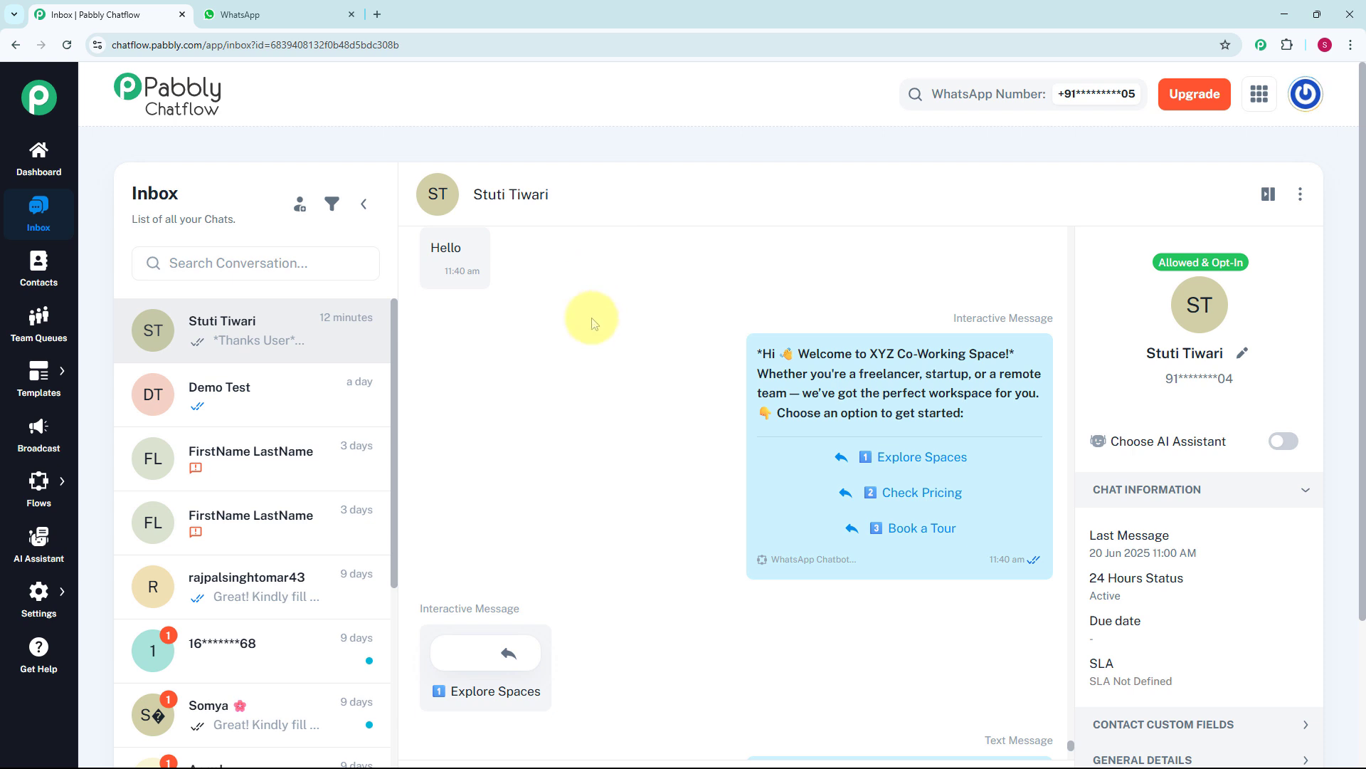
mouse_move(834, 377)
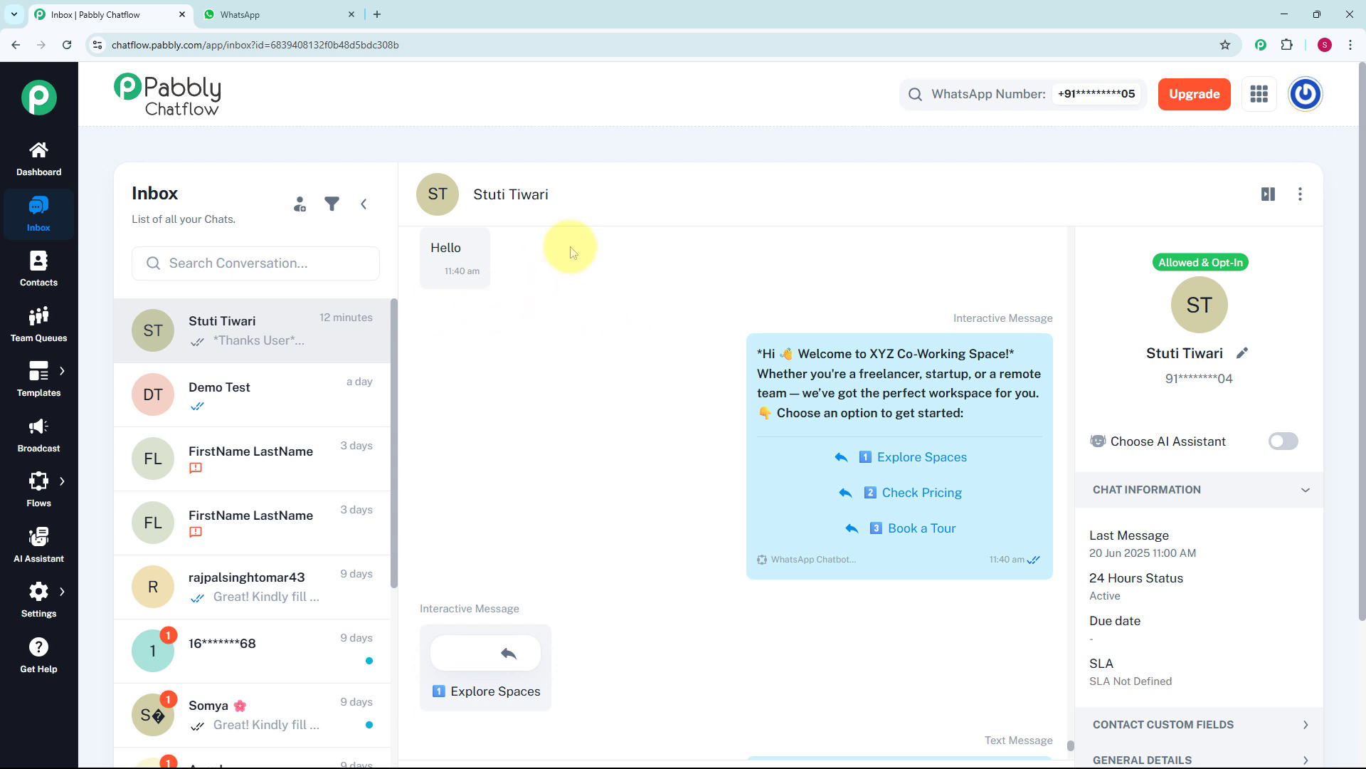
scroll(772, 393, "down", 3)
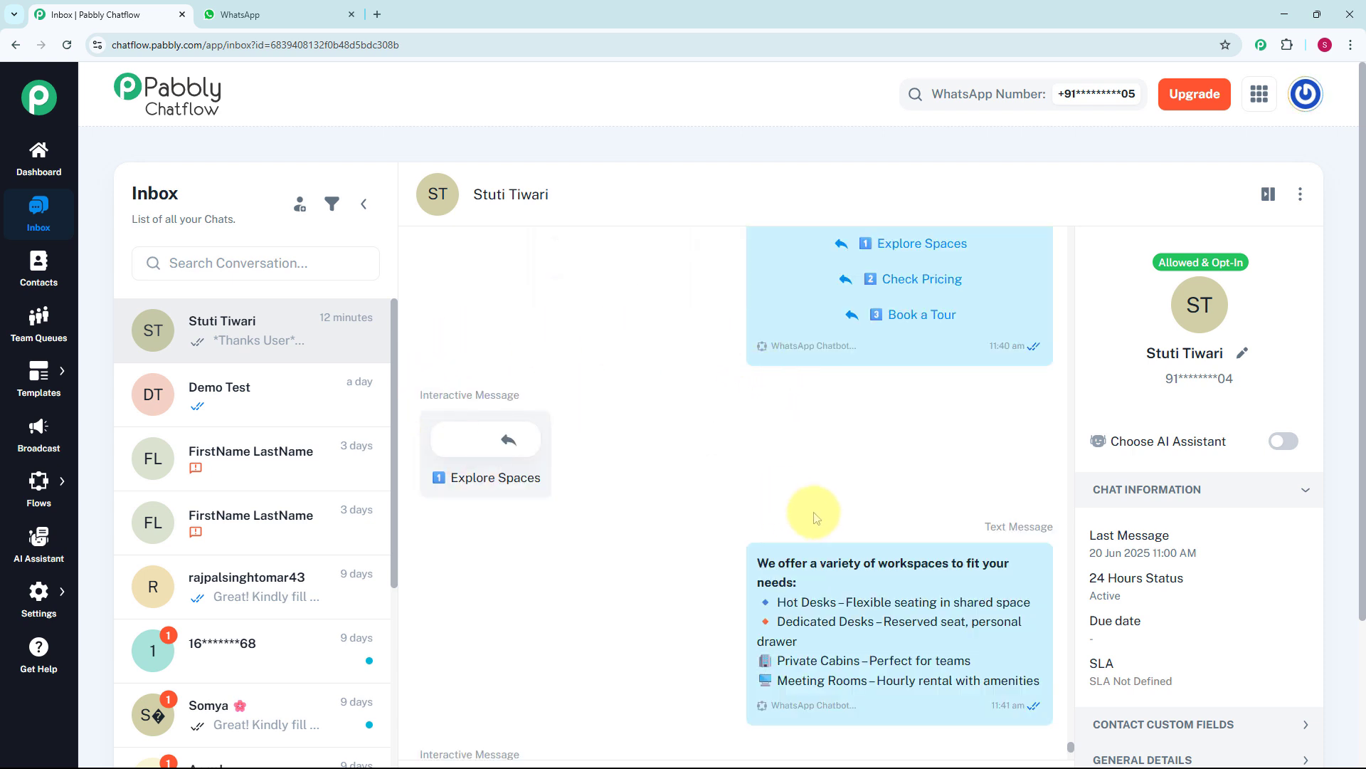
scroll(811, 517, "down", 1)
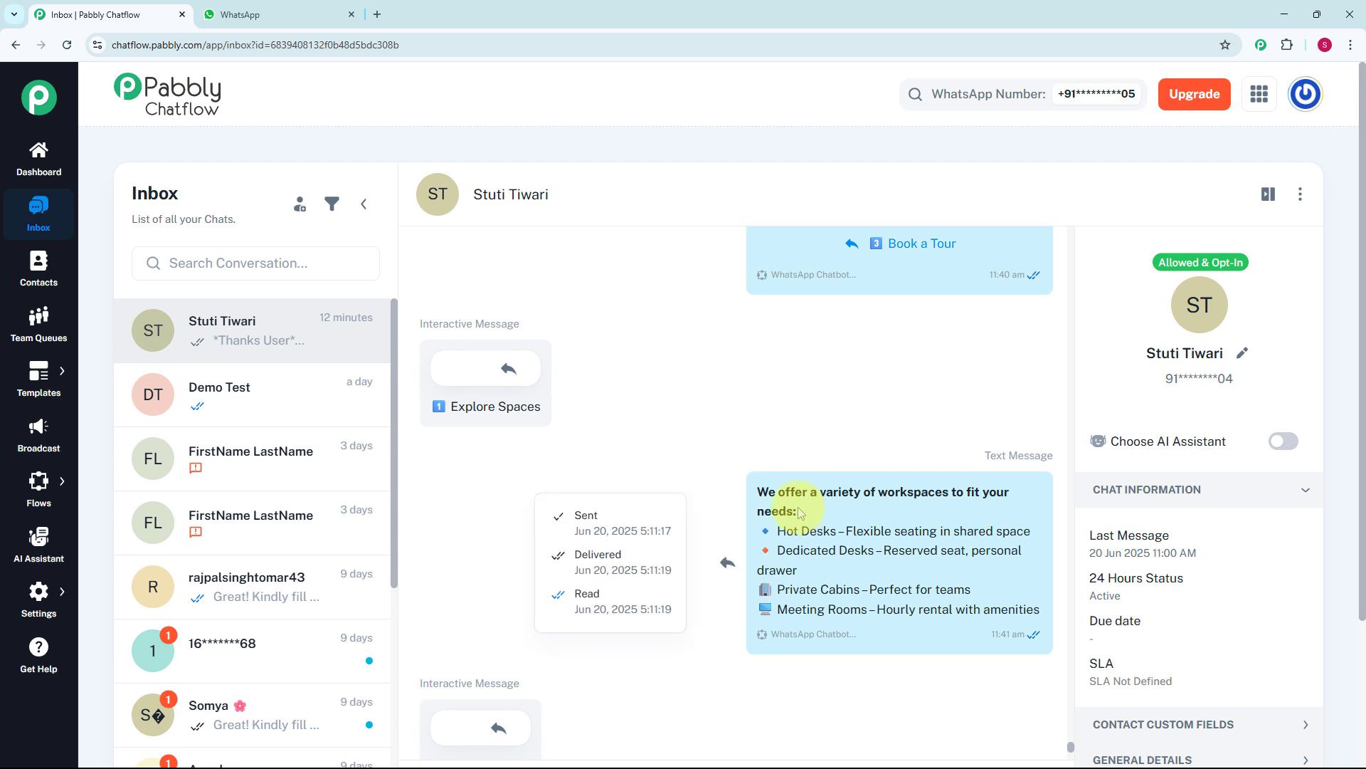
scroll(801, 512, "down", 2)
scroll(800, 512, "down", 1)
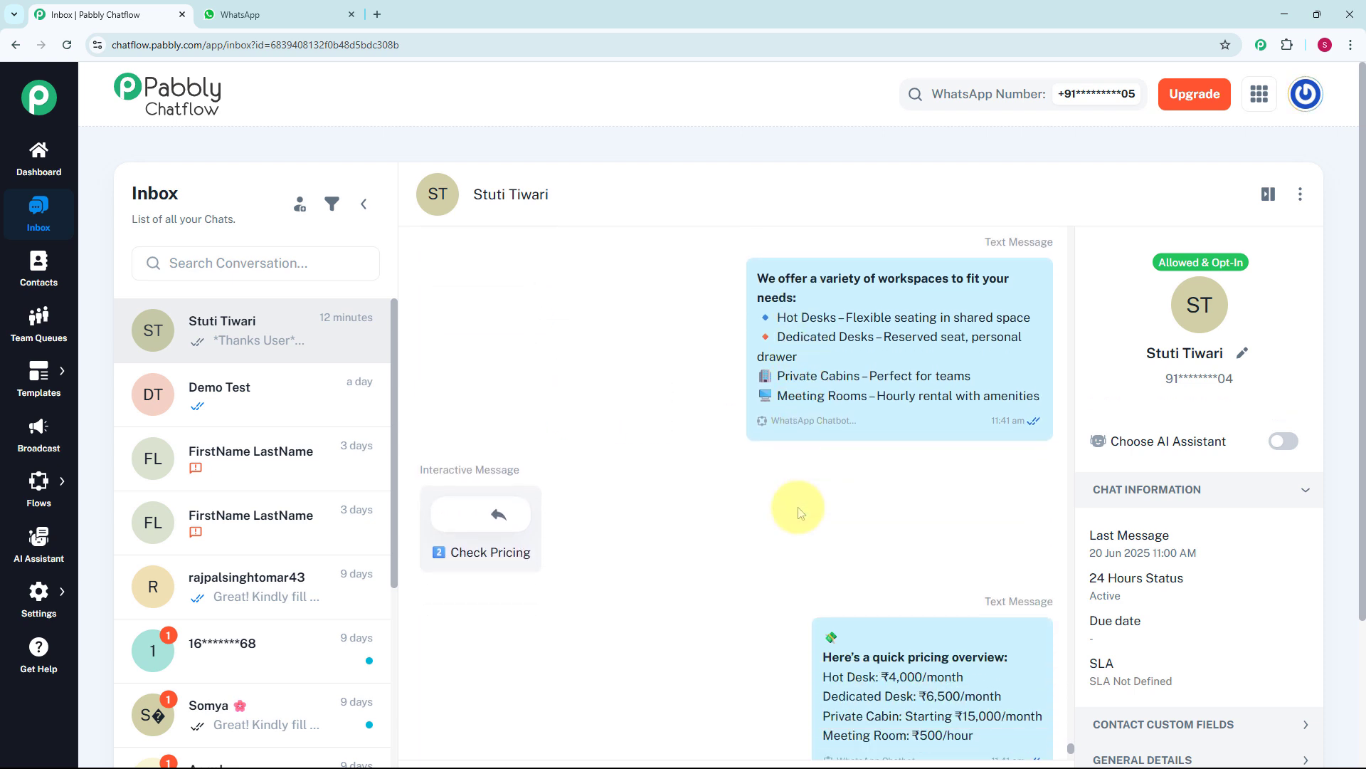
scroll(801, 512, "down", 2)
scroll(801, 512, "down", 3)
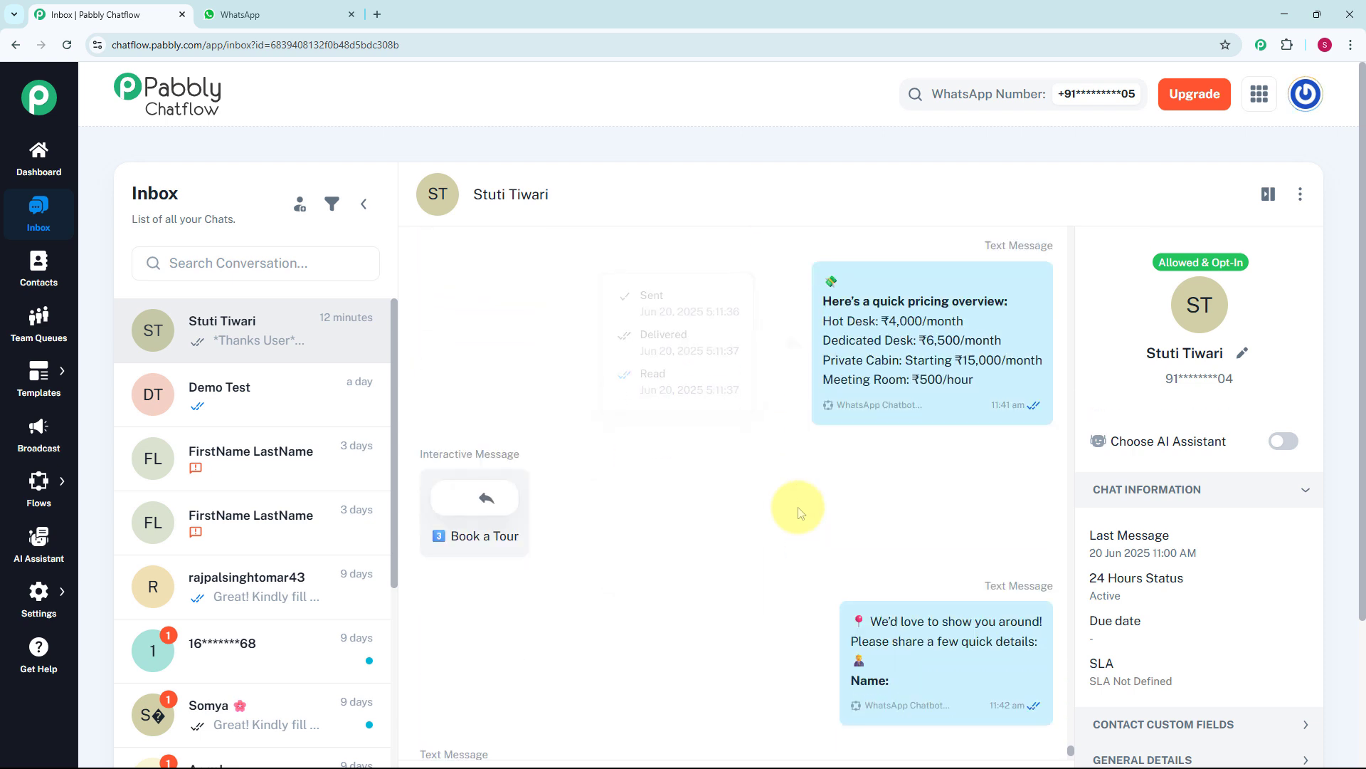
scroll(800, 512, "down", 4)
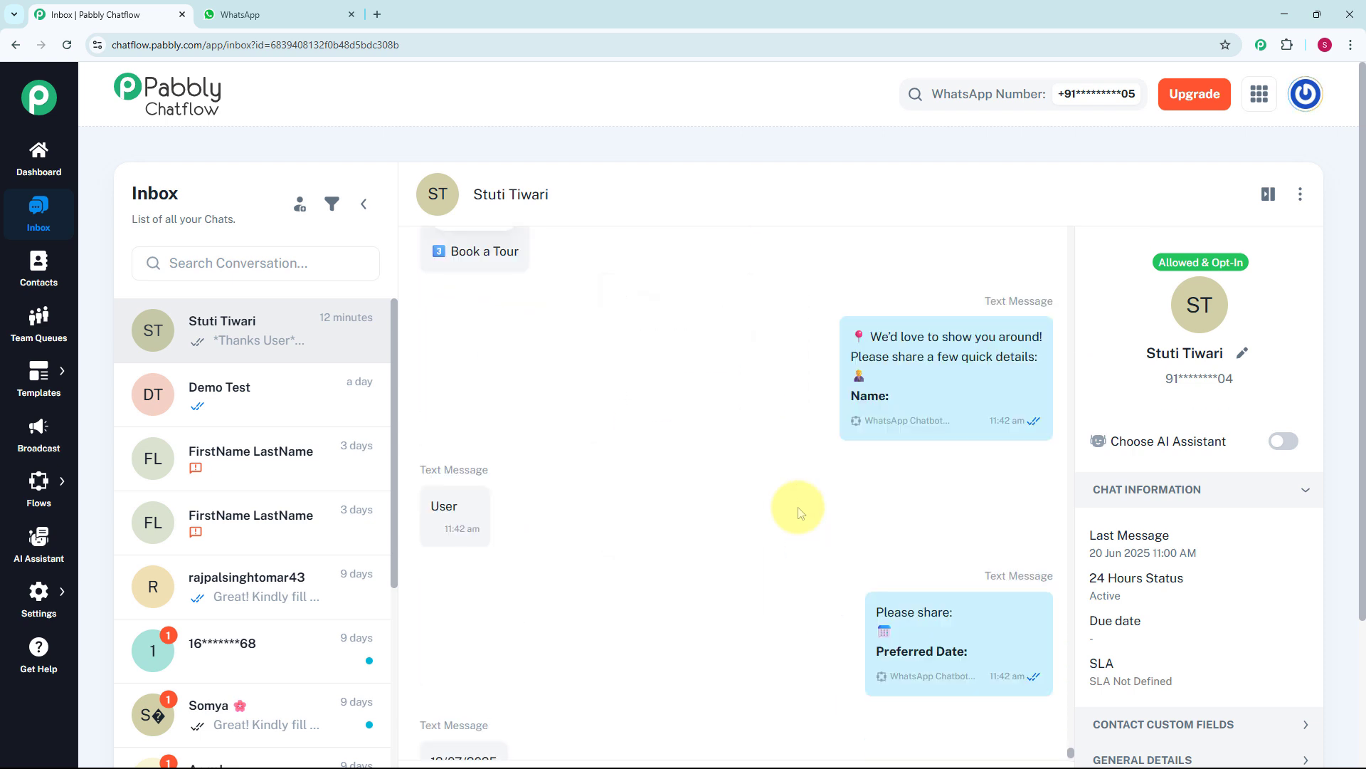
scroll(800, 512, "down", 1)
scroll(800, 512, "down", 2)
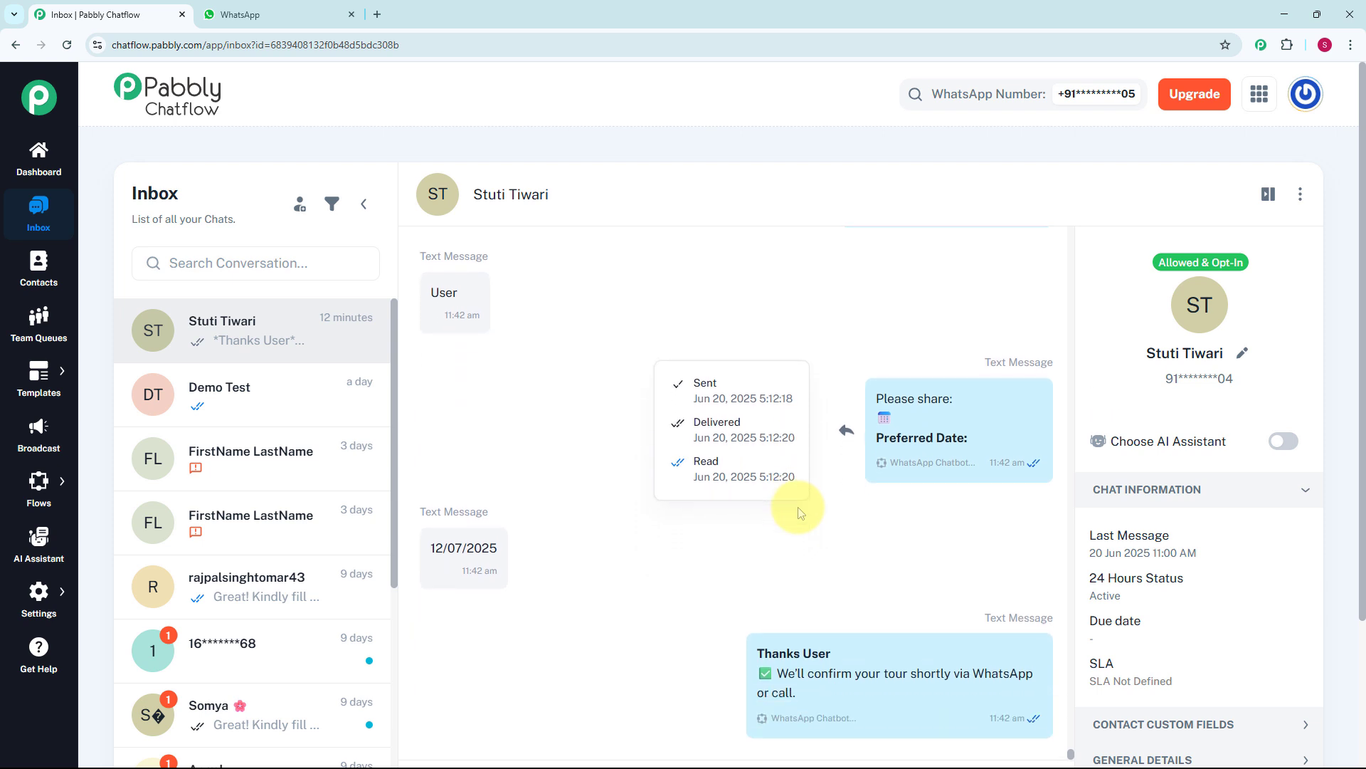
scroll(798, 510, "down", 2)
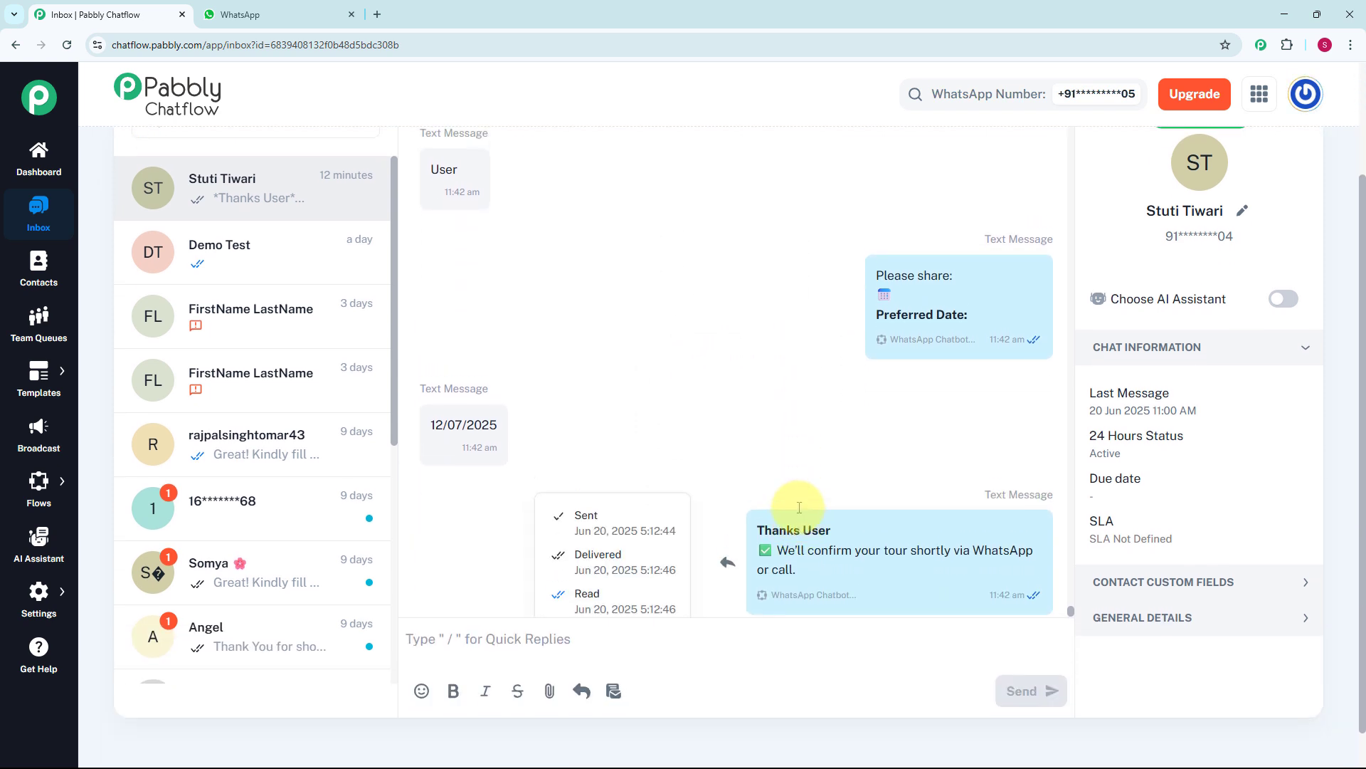
scroll(799, 508, "up", 3)
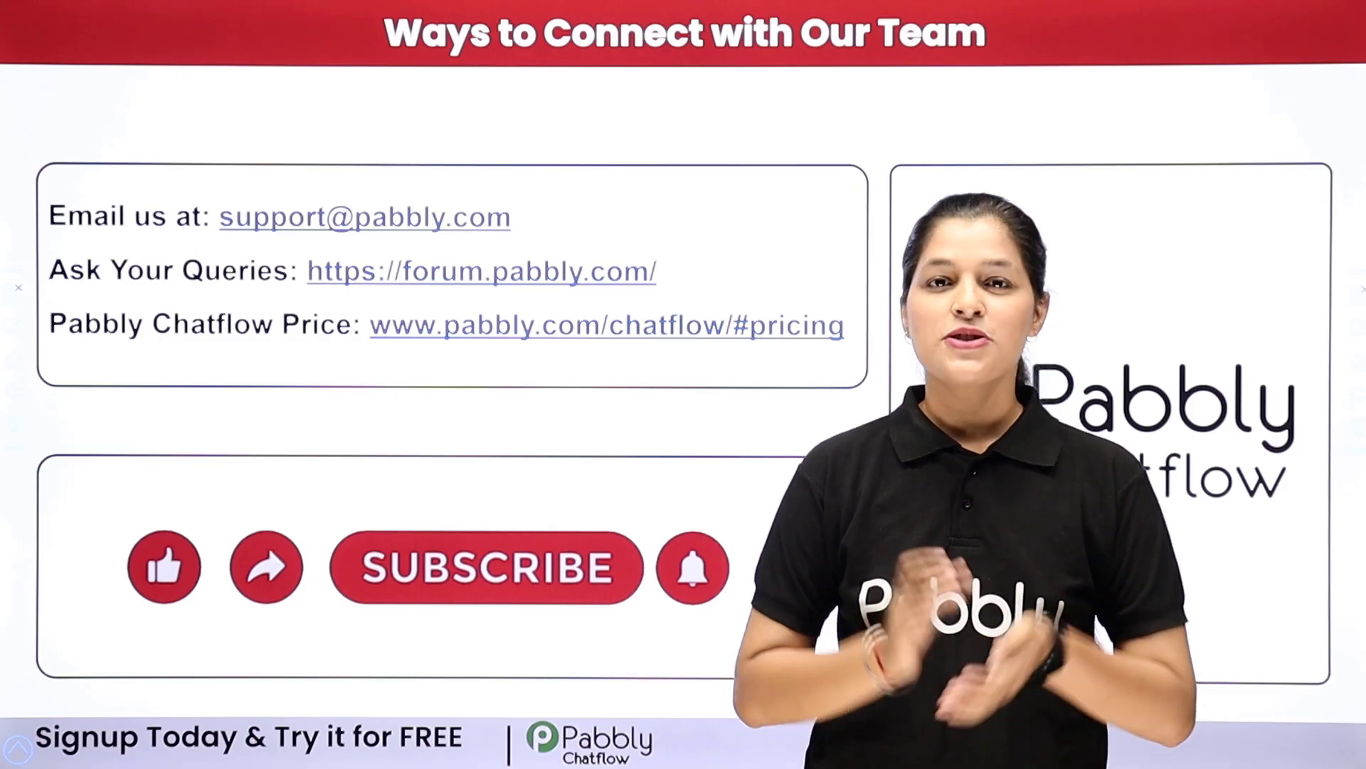